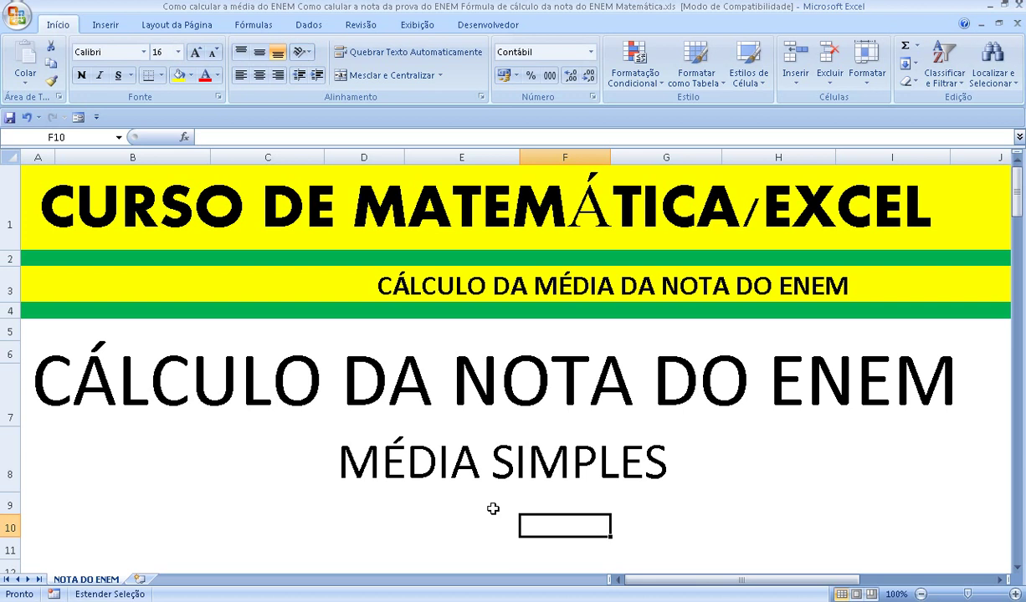
Type the heading NOTAS in cell B10
{"action": "key", "text": "Left"}
{"action": "key", "text": "Left"}
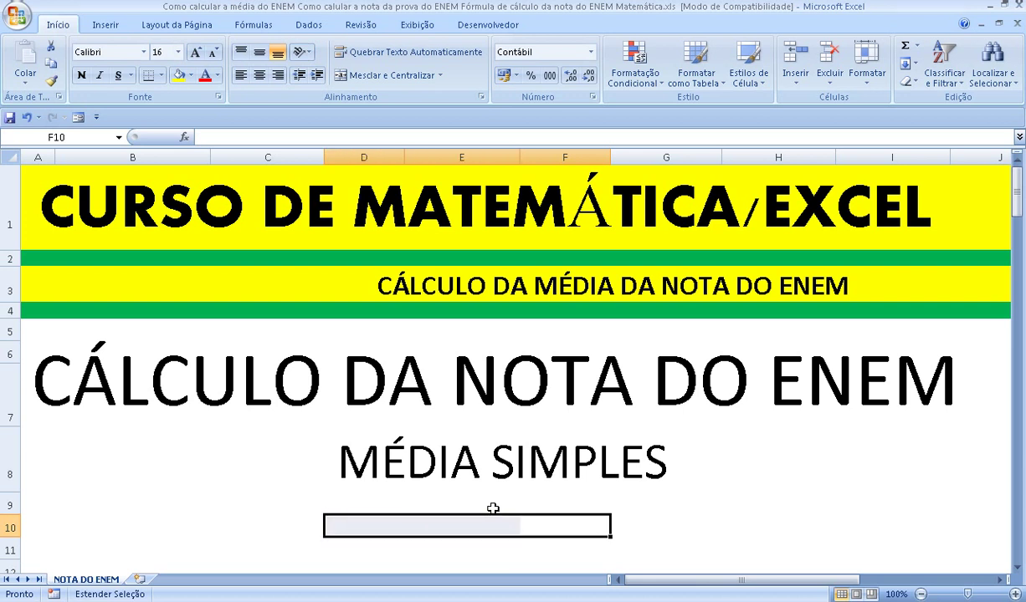
{"action": "key", "text": "F8"}
{"action": "key", "text": "Left"}
{"action": "key", "text": "Left"}
{"action": "key", "text": "Left"}
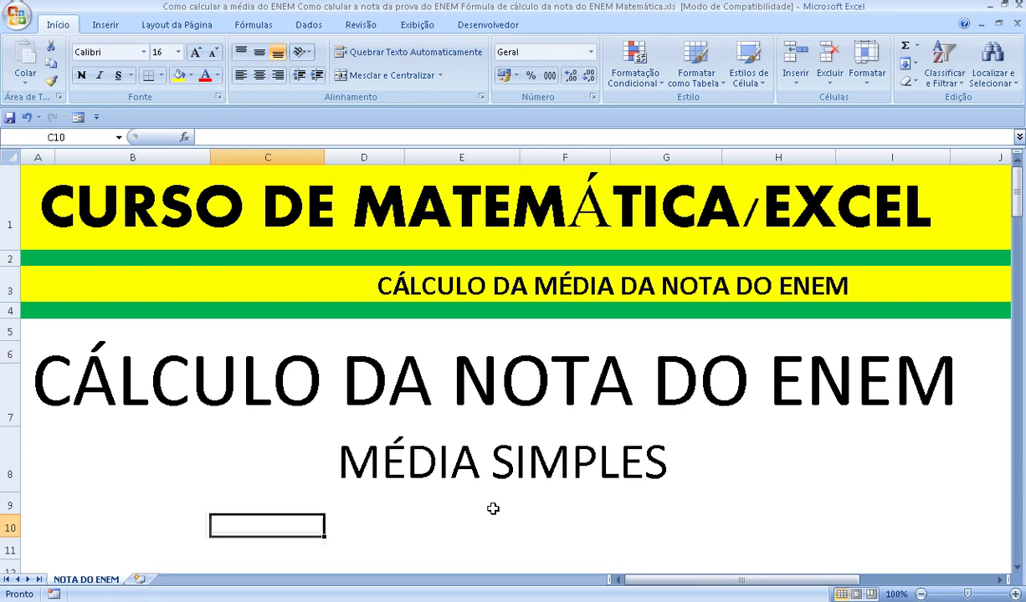
{"action": "key", "text": "Left"}
{"action": "key", "text": "Left"}
{"action": "key", "text": "Right"}
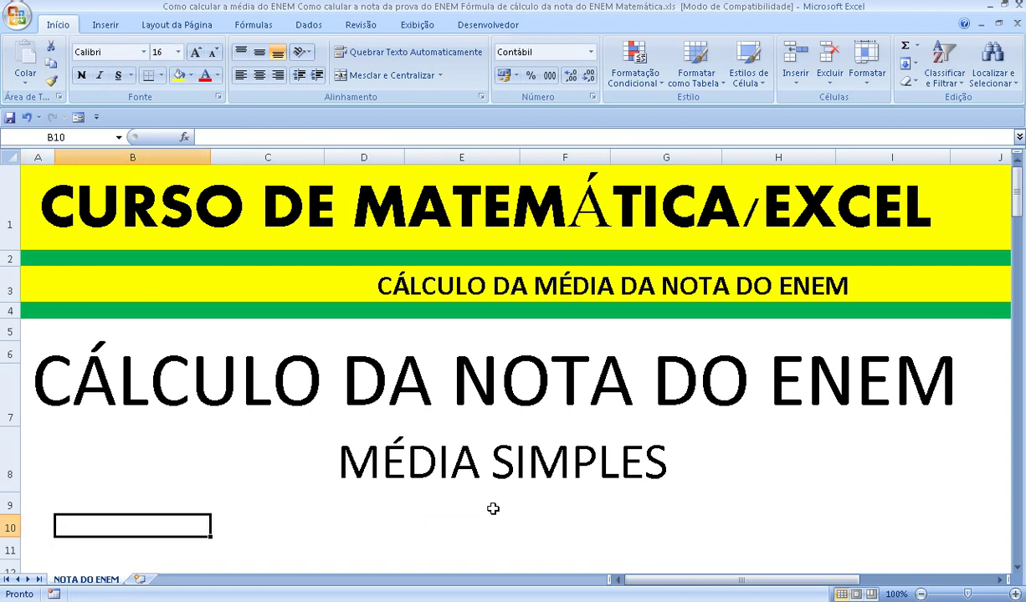
{"action": "type", "text": "NOT"}
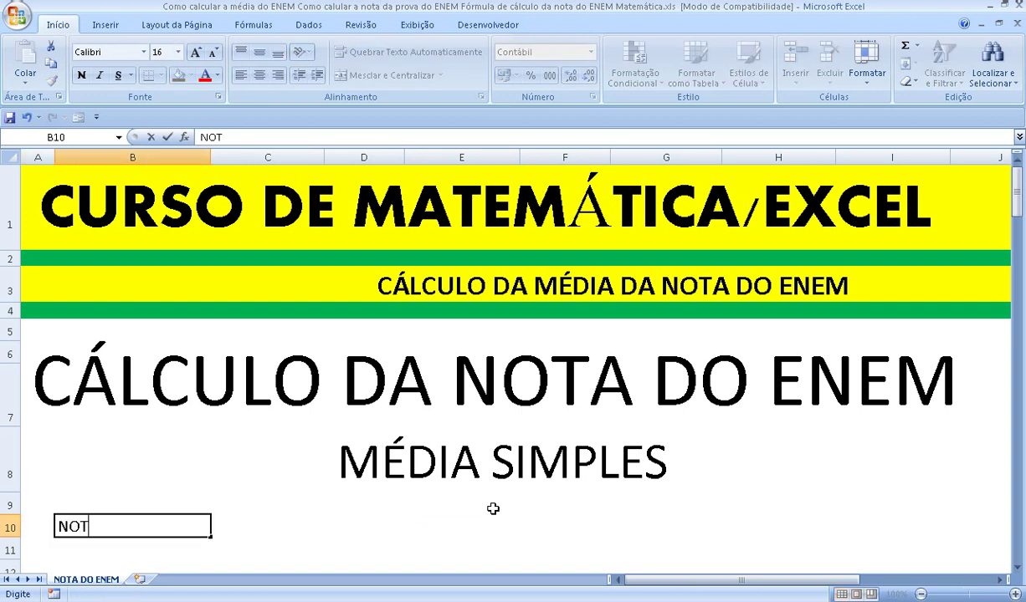
{"action": "type", "text": "a"}
{"action": "key", "text": "BackSpace"}
{"action": "type", "text": "AS"}
{"action": "key", "text": "Return"}
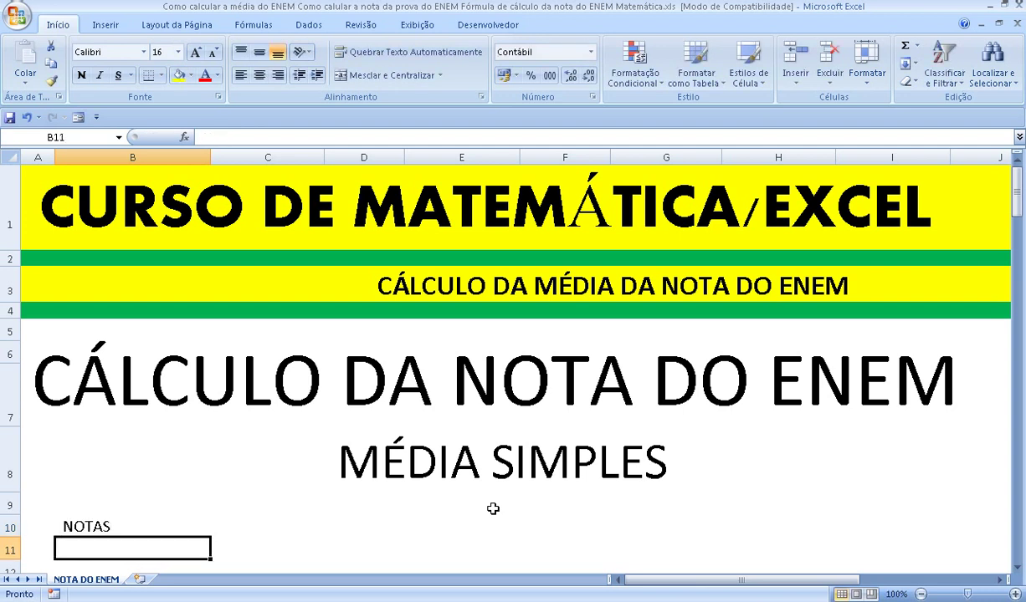
Add MATEMÁTICA in B11 with the score 703 in C11
{"action": "type", "text": "MA"}
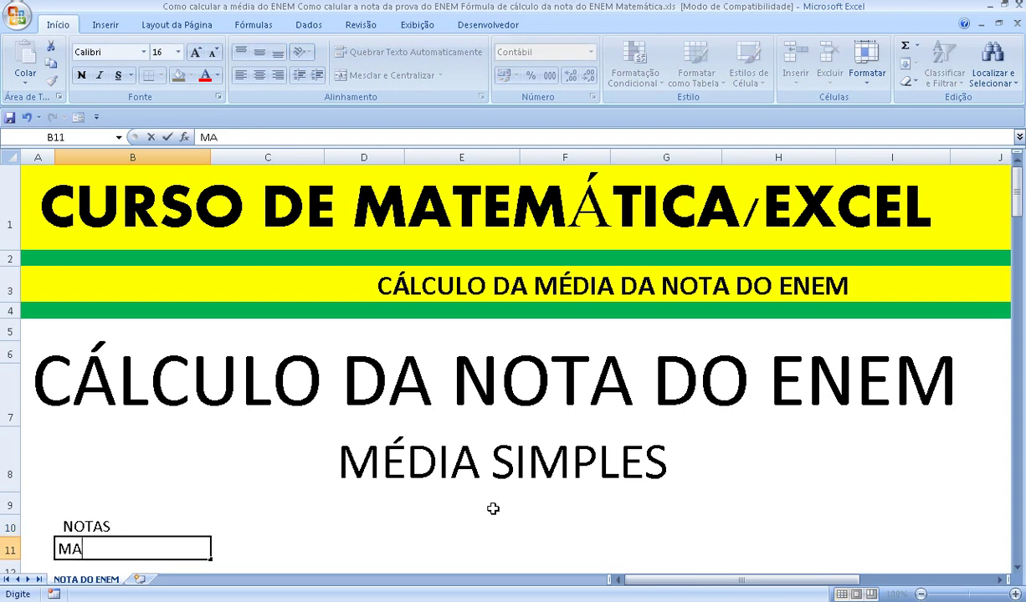
{"action": "type", "text": "TEMÁTICA"}
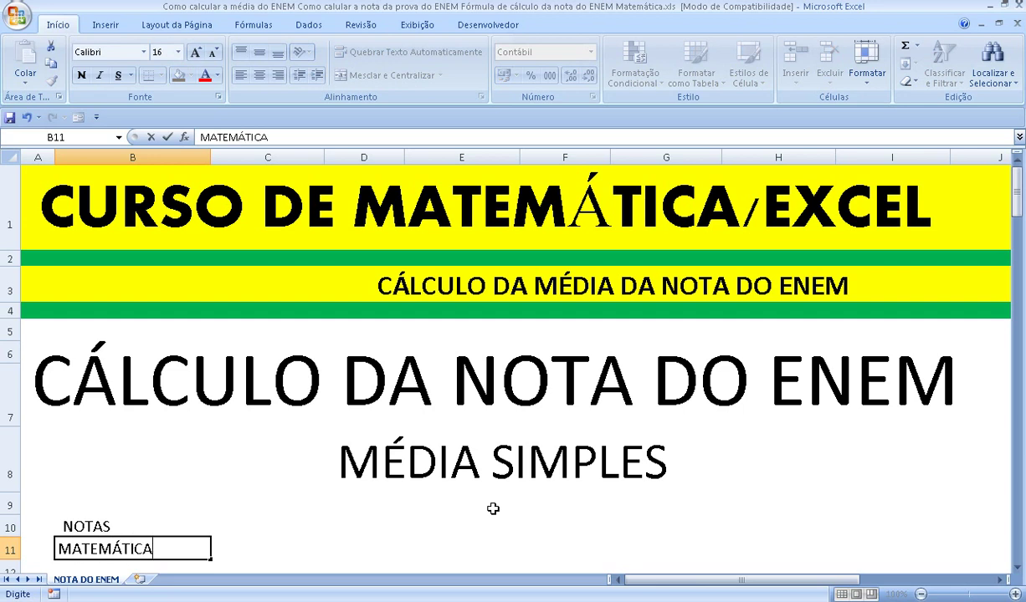
{"action": "key", "text": "Return"}
{"action": "key", "text": "Up"}
{"action": "key", "text": "Right"}
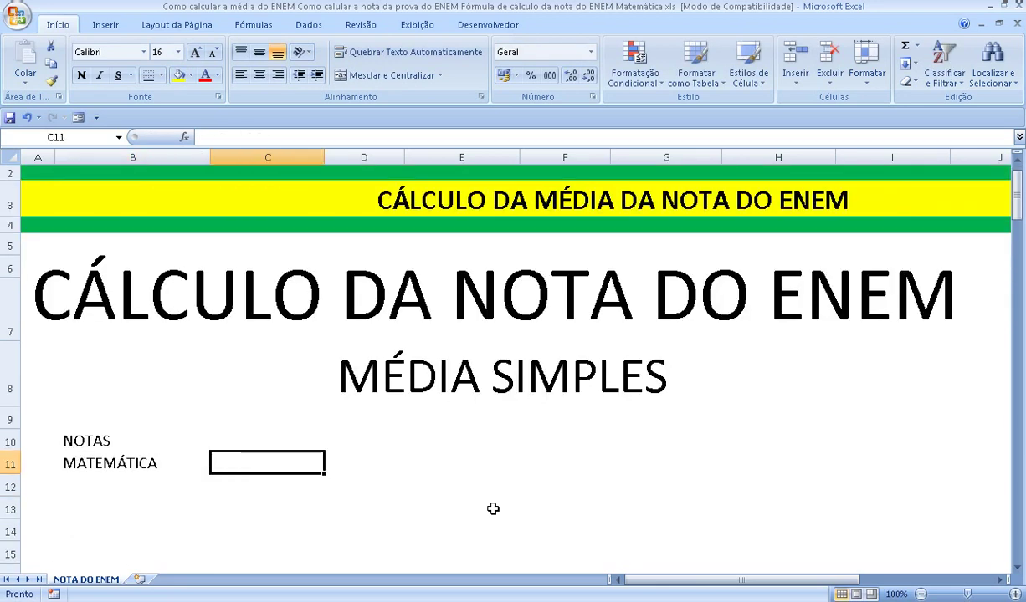
{"action": "type", "text": "7"}
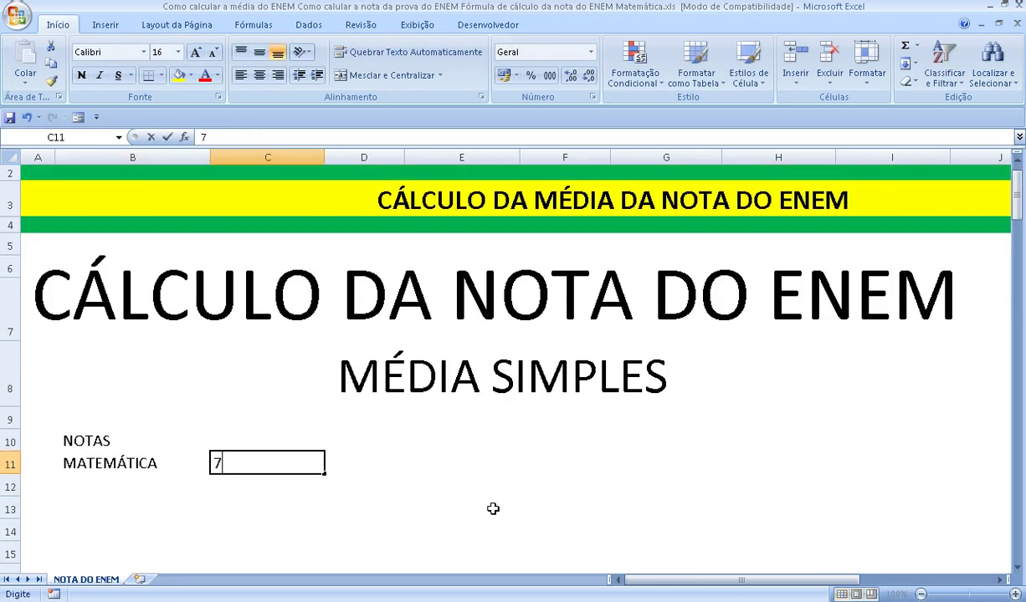
{"action": "type", "text": "03"}
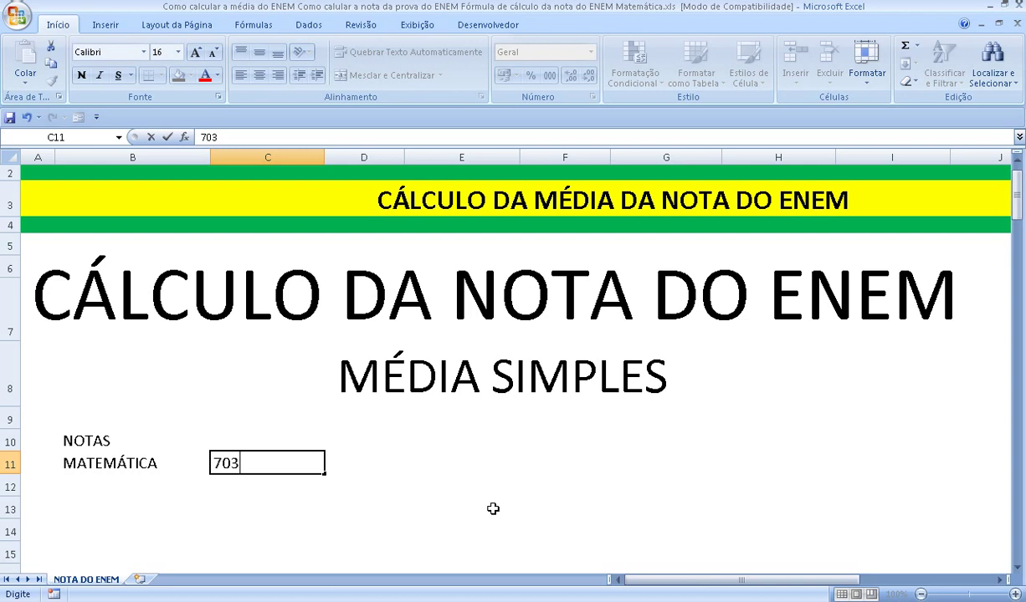
{"action": "key", "text": "Return"}
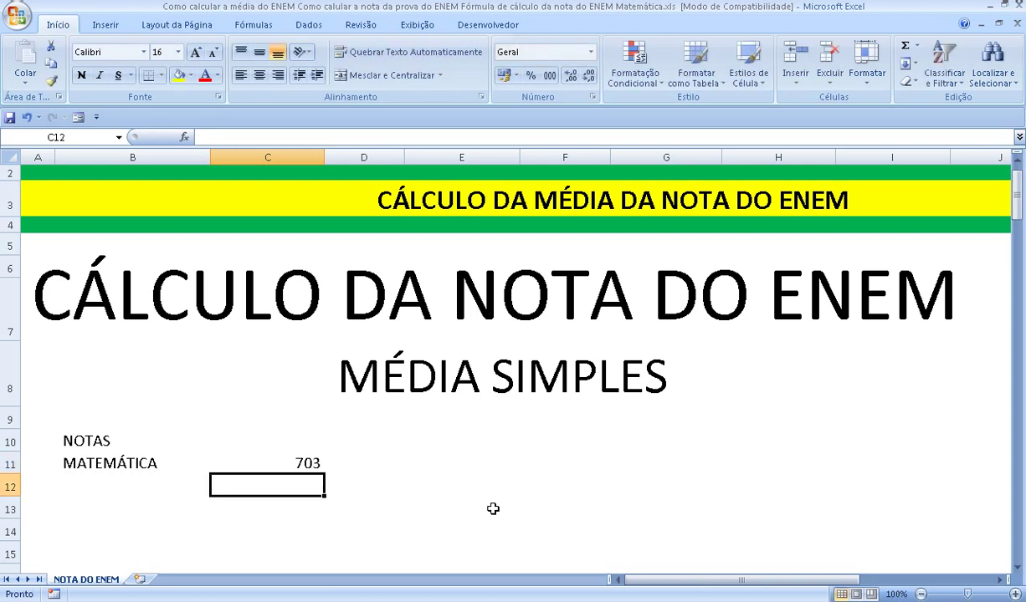
Add CIÊNCIAS DA NATUREZA in B12 with the score 699 in C12
{"action": "key", "text": "Left"}
{"action": "type", "text": "CI"}
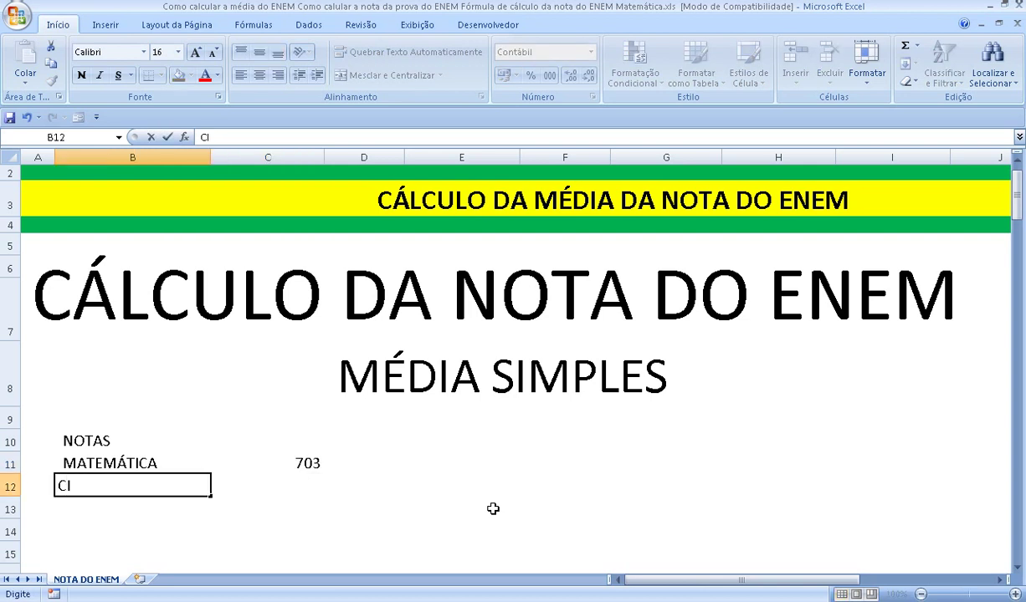
{"action": "type", "text": "ÊNCI"}
{"action": "type", "text": "AS DA NATURE"}
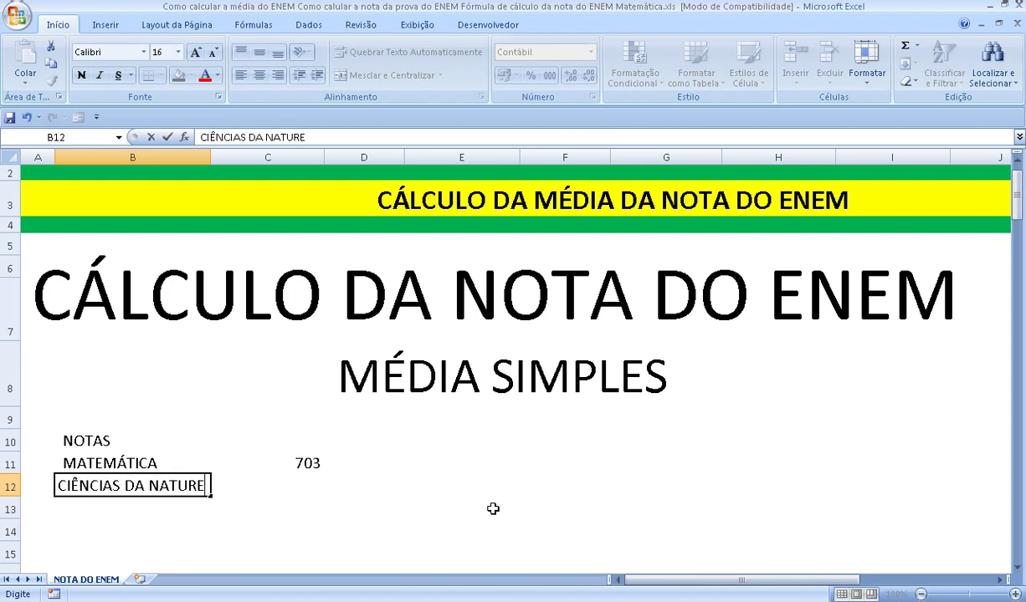
{"action": "type", "text": "ZA"}
{"action": "key", "text": "Return"}
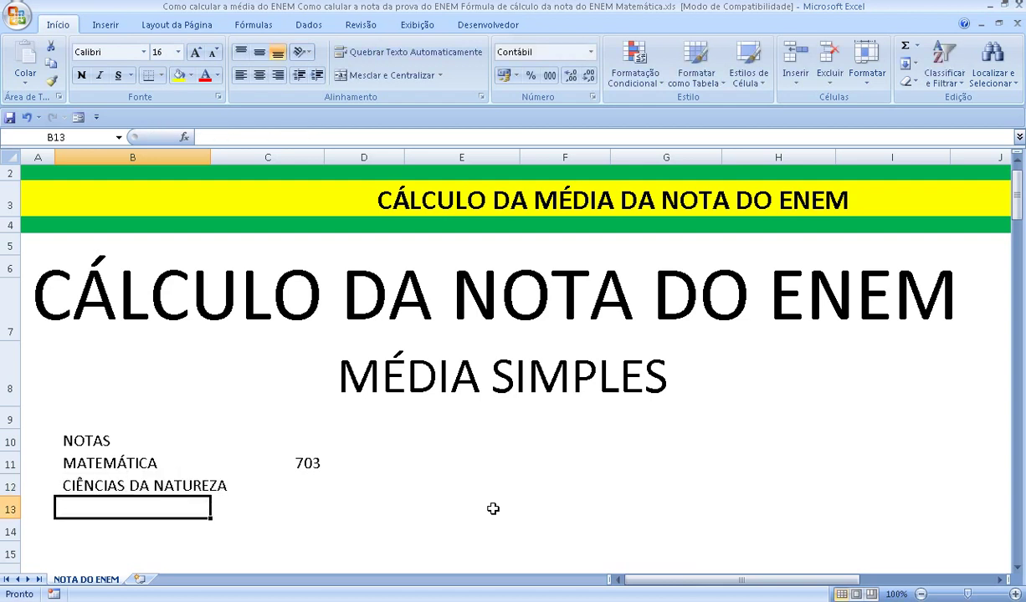
{"action": "key", "text": "Up"}
{"action": "key", "text": "Right"}
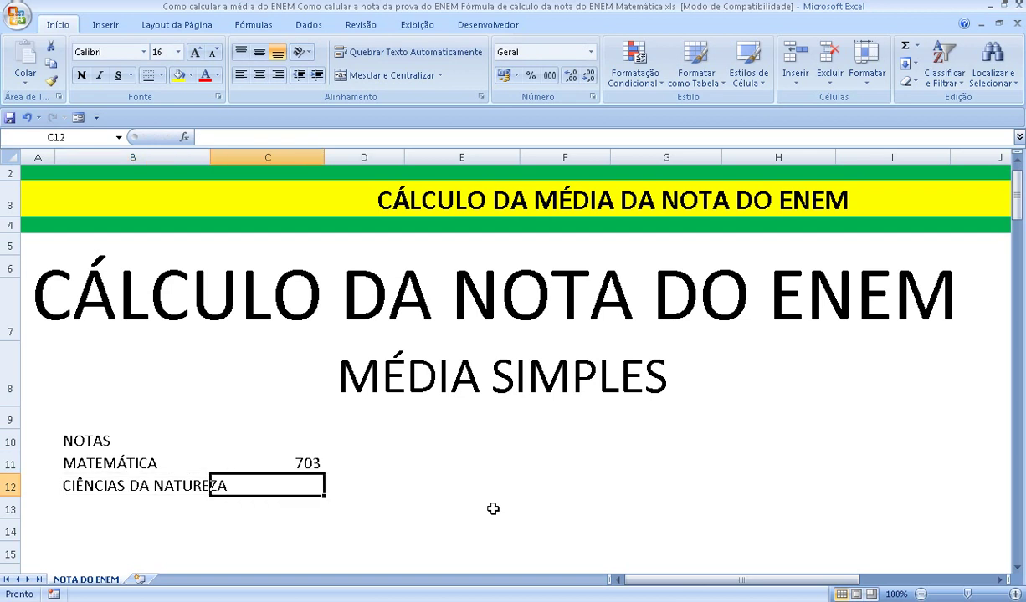
{"action": "type", "text": "699"}
{"action": "key", "text": "Return"}
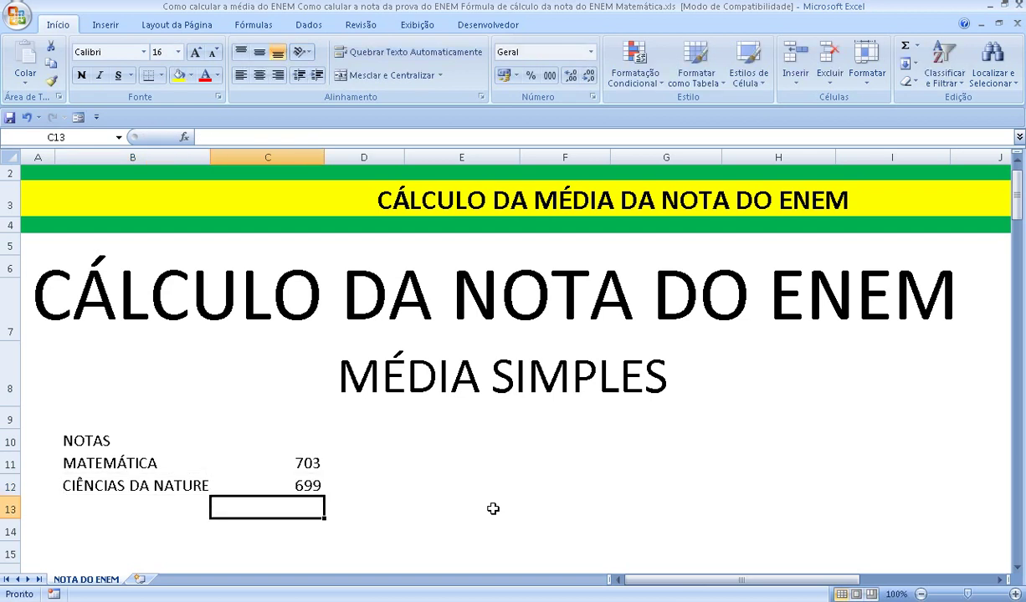
{"action": "key", "text": "Left"}
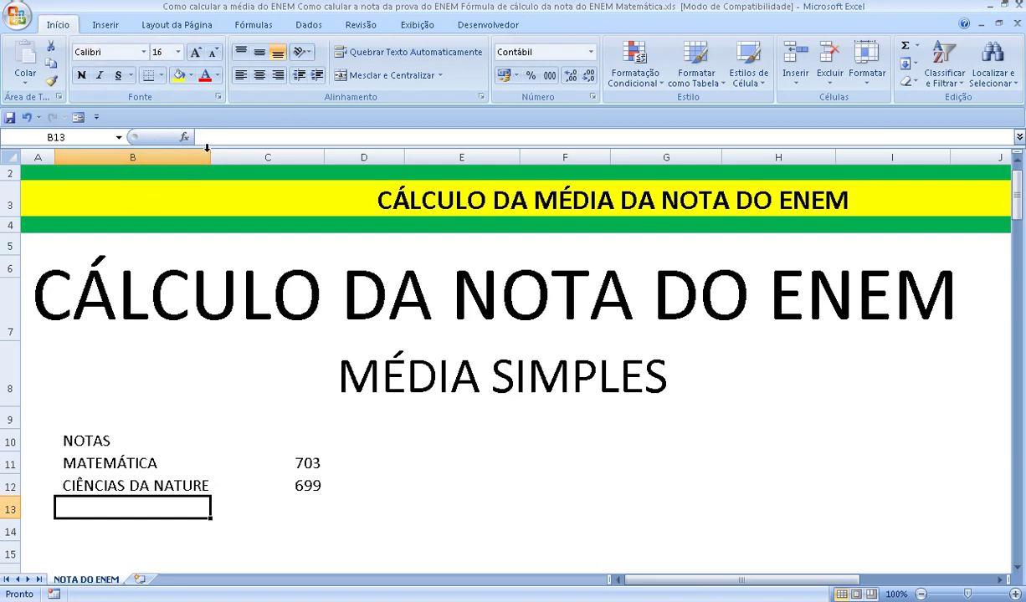
Widen column B and add LINGUAGENS with the score 687
{"action": "left_click_drag", "start_coordinate": [207, 148], "coordinate": [235, 157]}
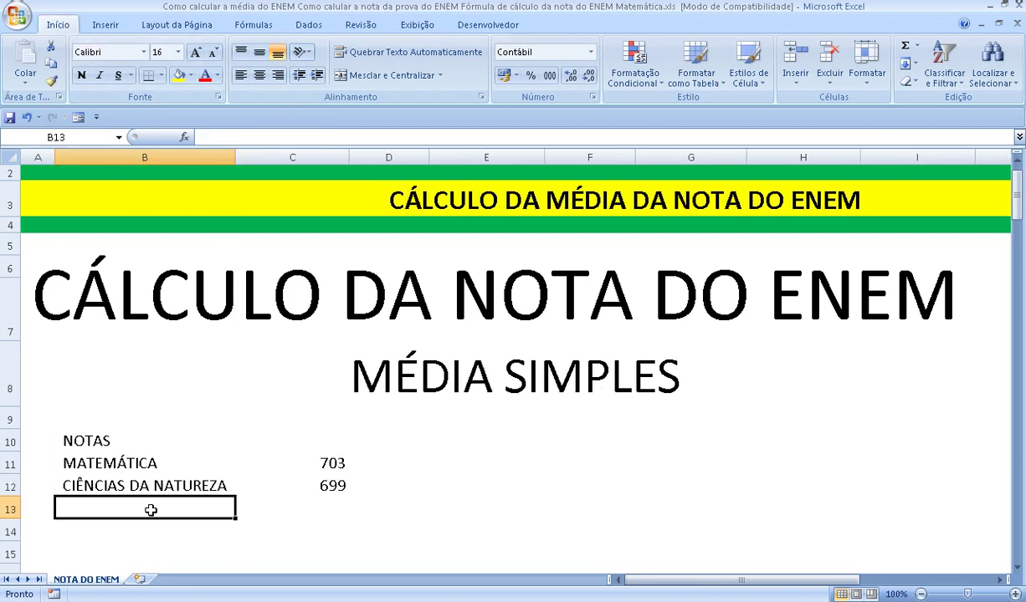
{"action": "type", "text": "LINGUA"}
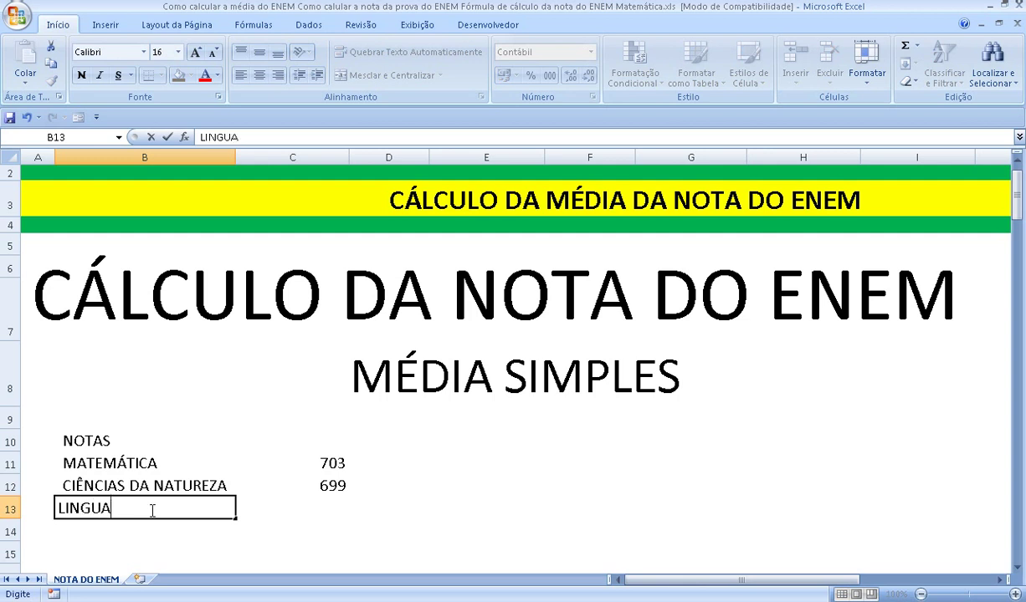
{"action": "type", "text": "GENS"}
{"action": "key", "text": "Return"}
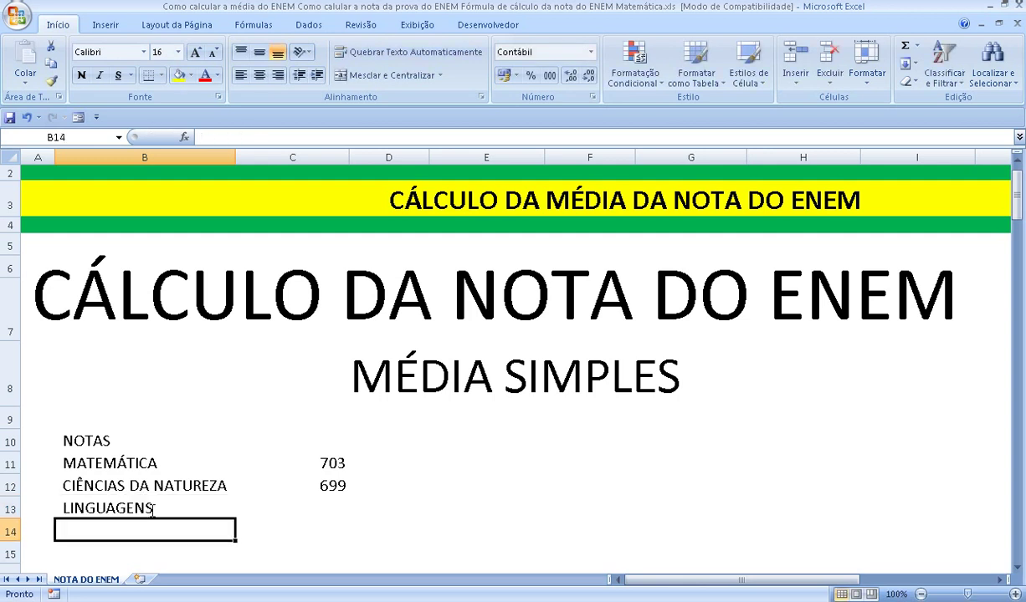
{"action": "key", "text": "Up"}
{"action": "key", "text": "Right"}
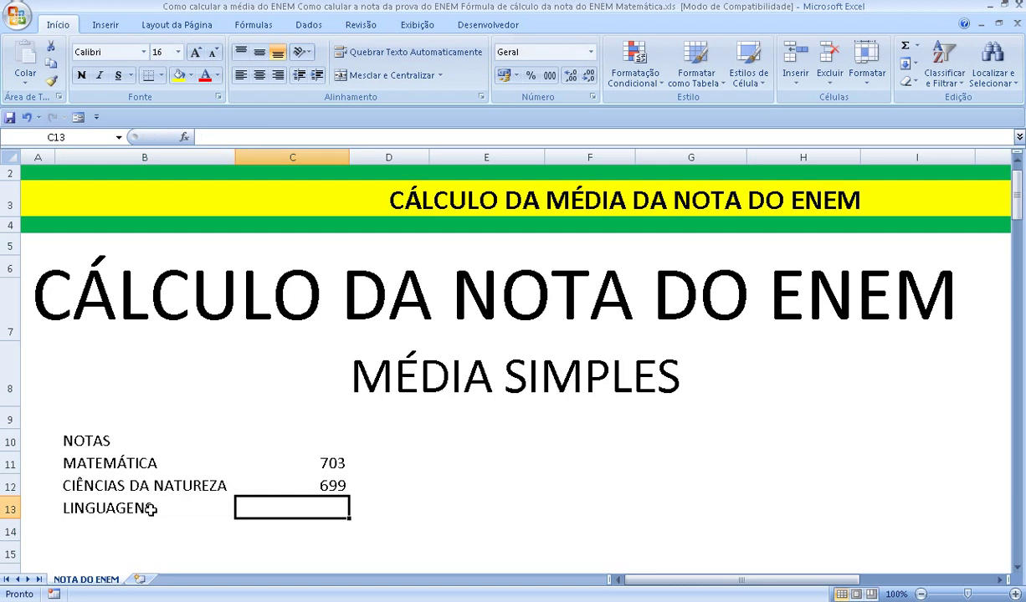
{"action": "type", "text": "687"}
{"action": "key", "text": "Return"}
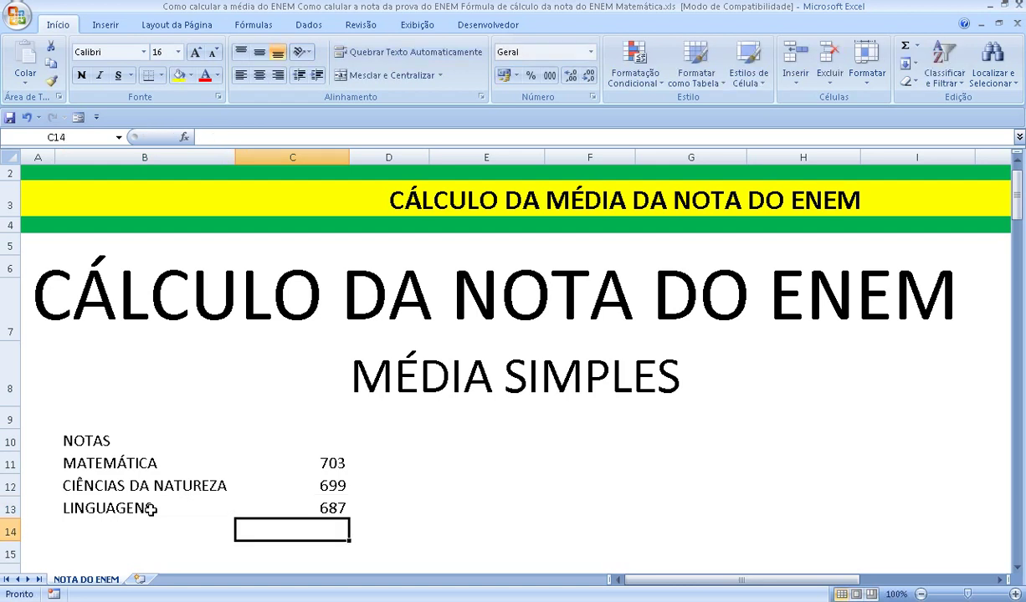
Add CIÊNCIAS HUMANAS in B14 with the score 645 in C14
{"action": "key", "text": "Left"}
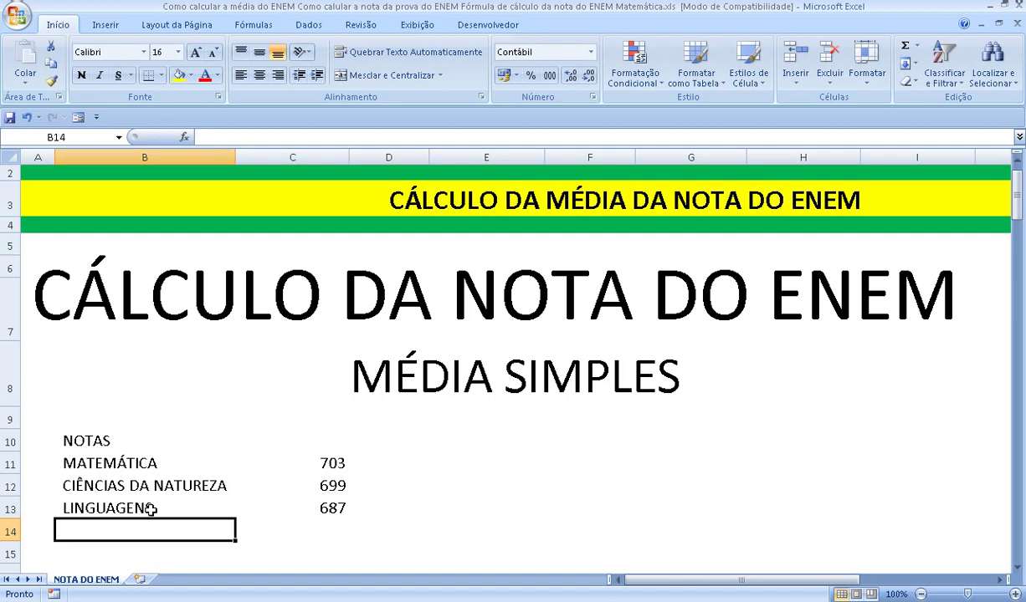
{"action": "type", "text": "CIÊNCIAS "}
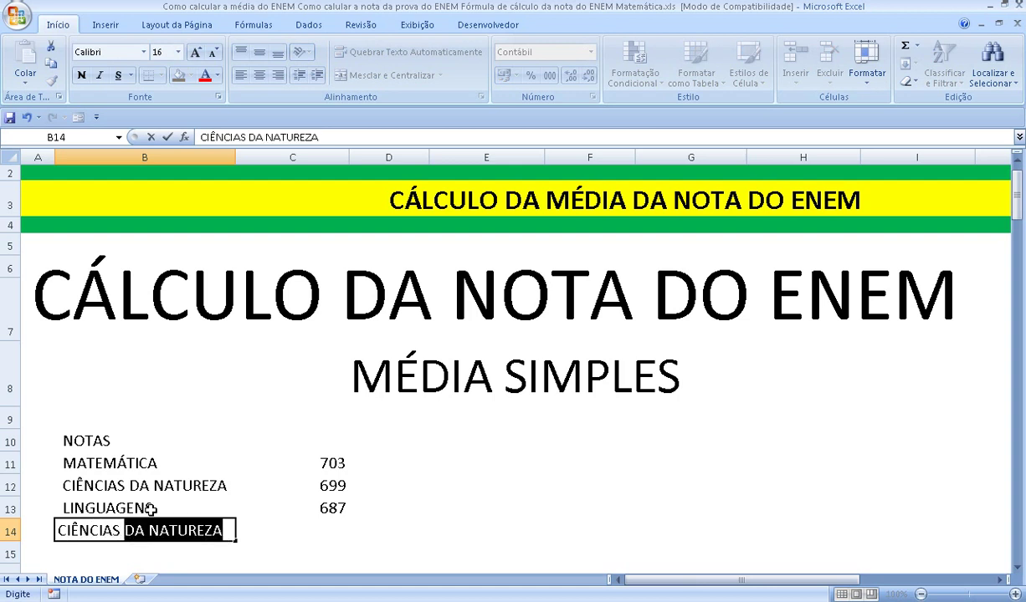
{"action": "type", "text": "HUMANA"}
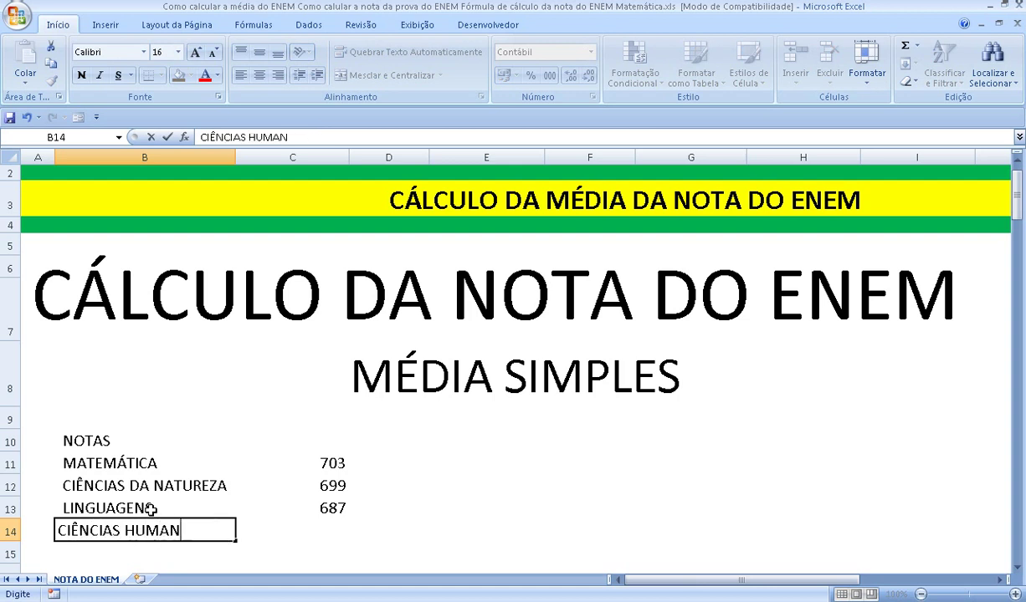
{"action": "type", "text": "S"}
{"action": "key", "text": "BackSpace"}
{"action": "type", "text": "AS"}
{"action": "key", "text": "Return"}
{"action": "key", "text": "Up"}
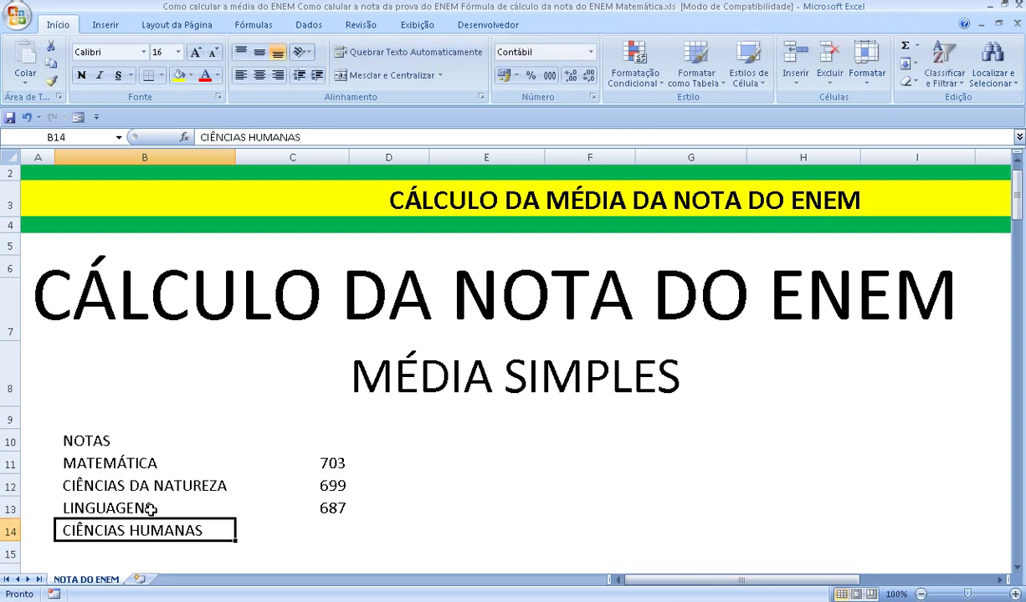
{"action": "key", "text": "Right"}
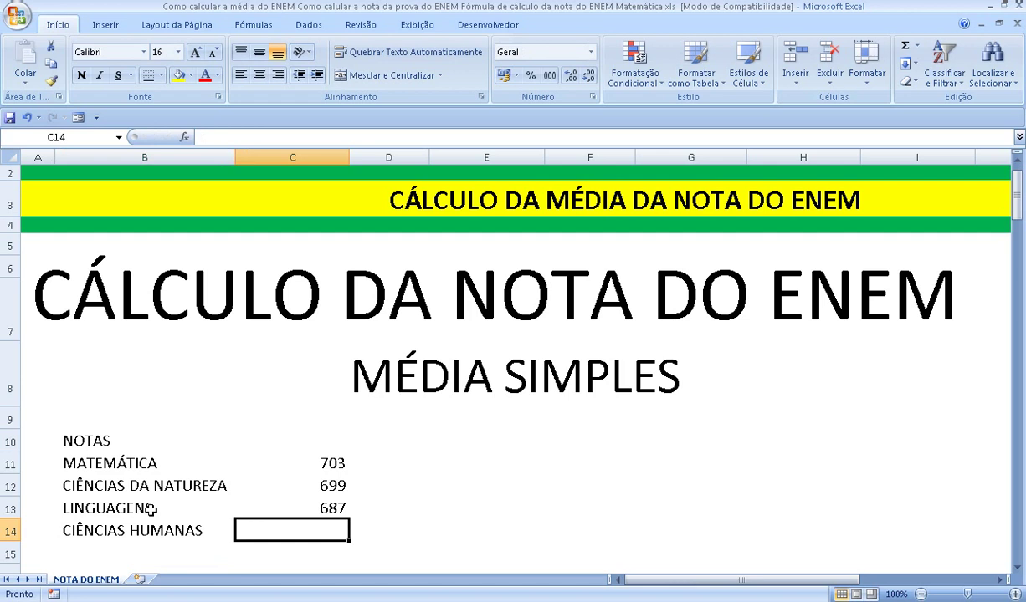
{"action": "type", "text": "645"}
{"action": "key", "text": "Return"}
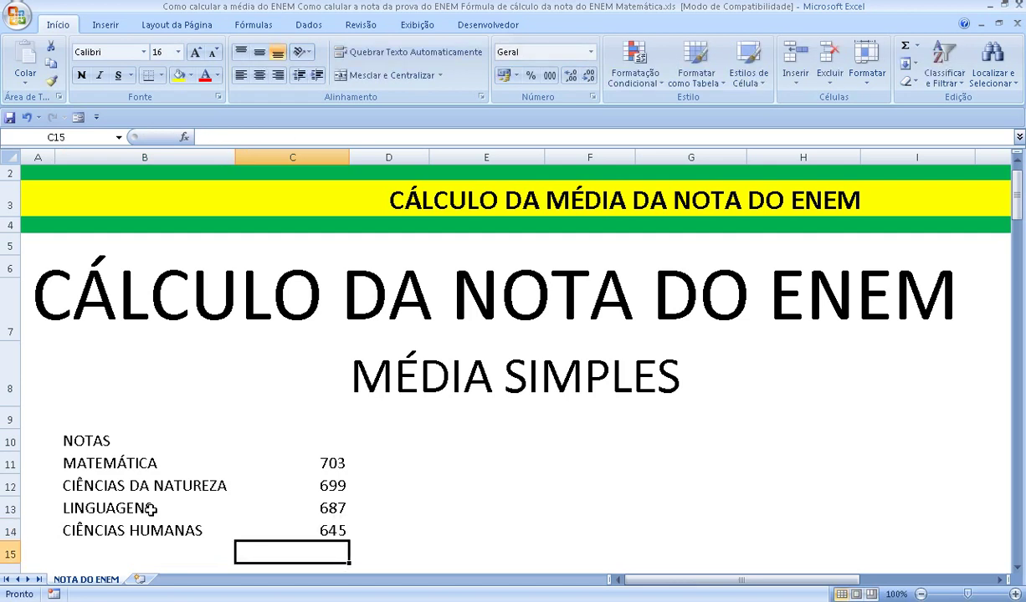
Add REDAÇÃO in B15 with the score 890 in C15
{"action": "key", "text": "Left"}
{"action": "type", "text": "RE"}
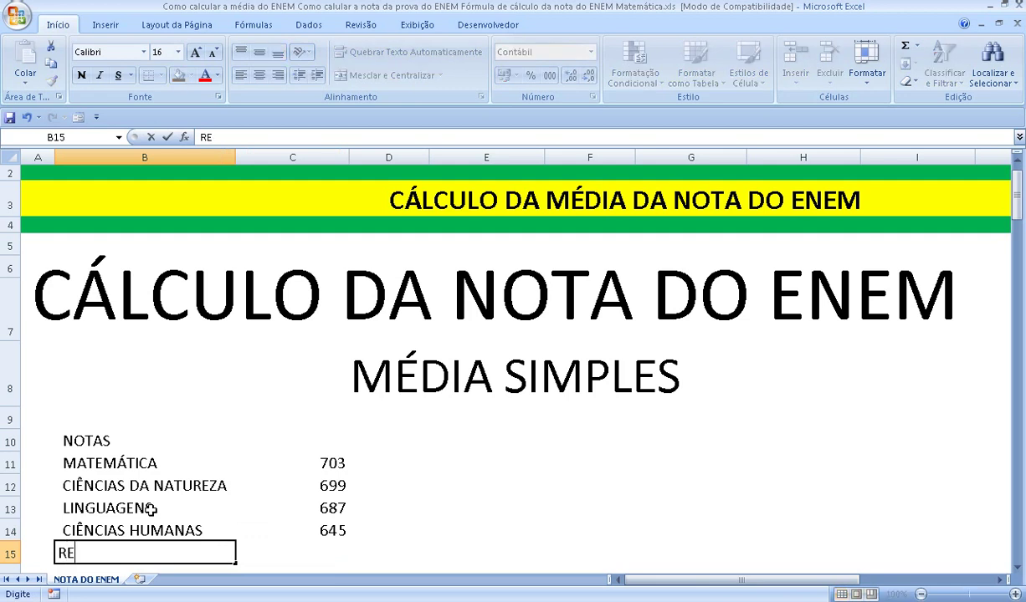
{"action": "type", "text": "DAÇÃO"}
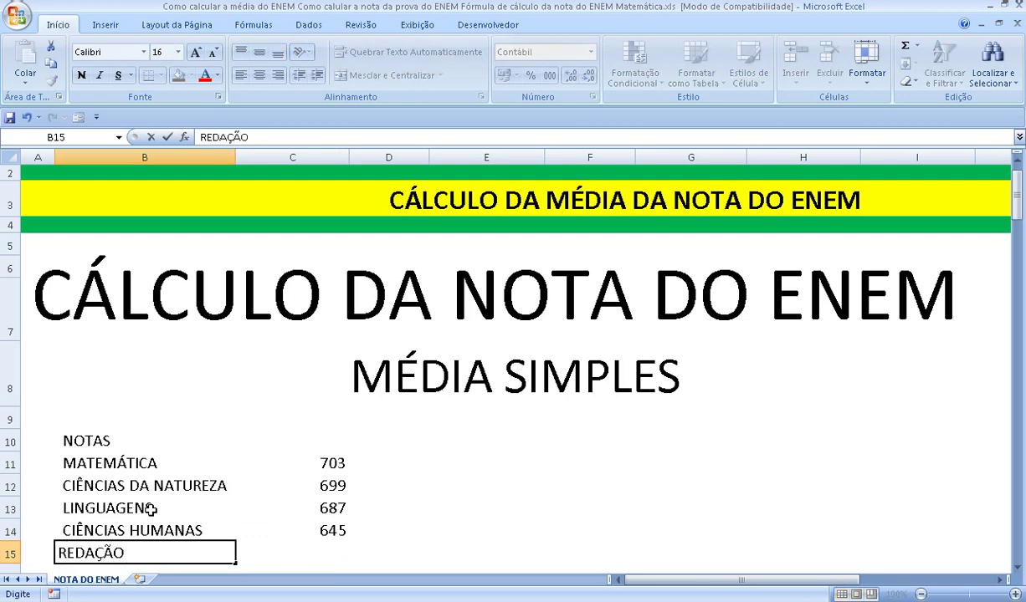
{"action": "key", "text": "Return"}
{"action": "key", "text": "Up"}
{"action": "key", "text": "Right"}
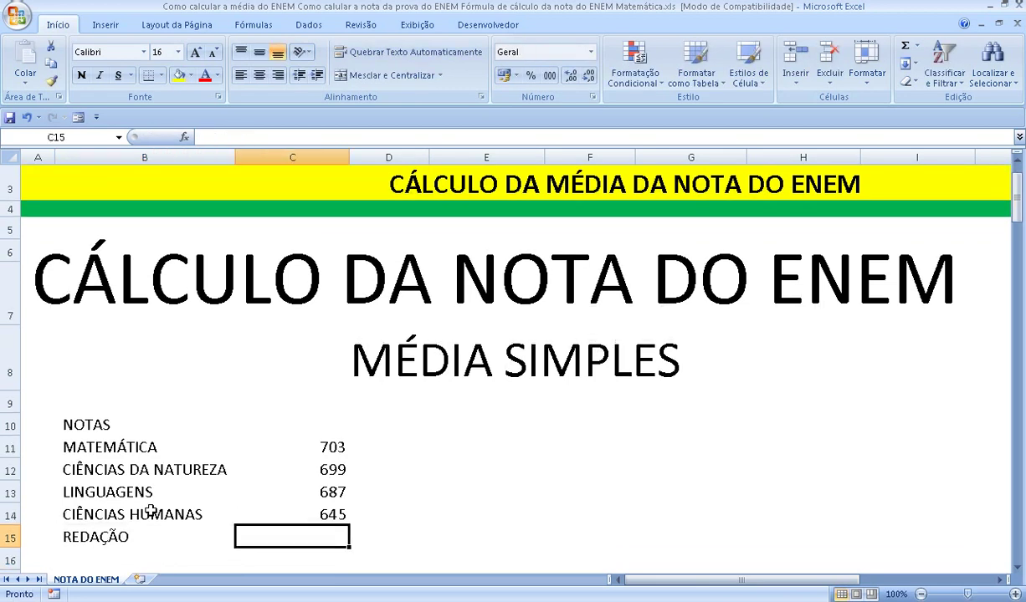
{"action": "type", "text": "890"}
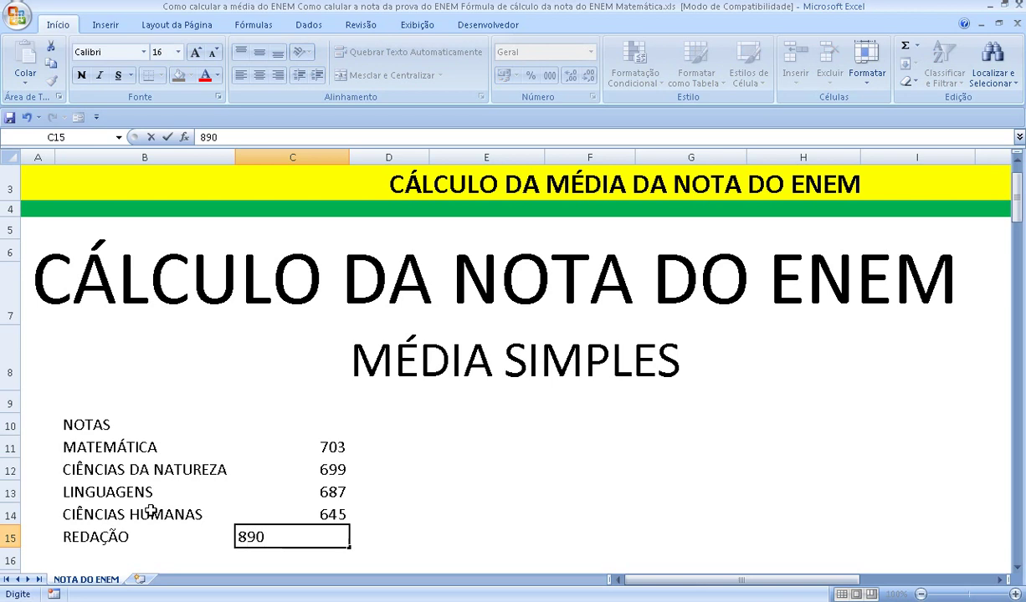
{"action": "key", "text": "Return"}
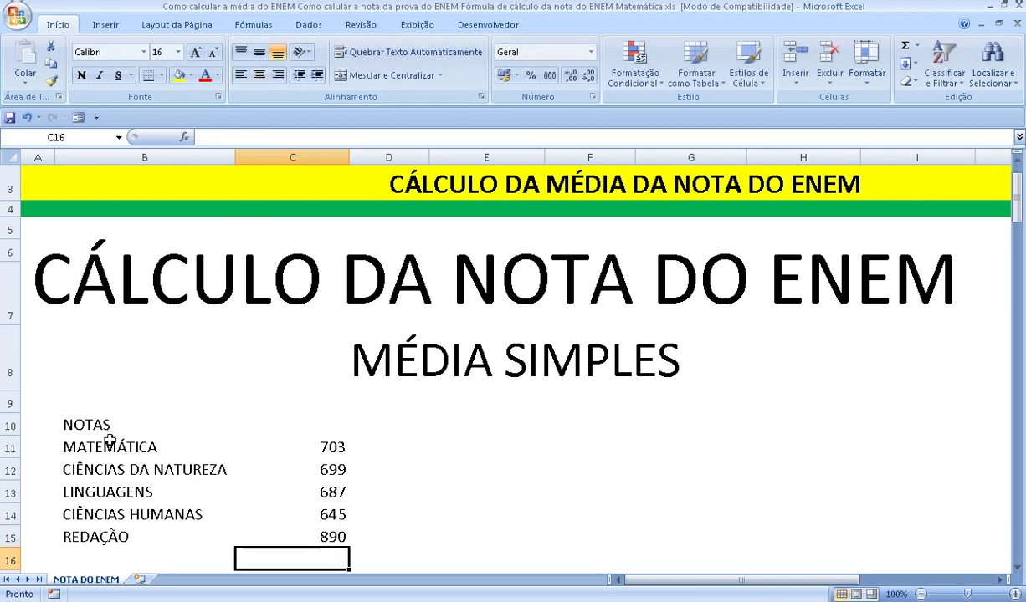
Center the NOTAS heading in B10 and enter the label UFC in G11
{"action": "left_click", "coordinate": [119, 416]}
{"action": "left_click", "coordinate": [260, 75]}
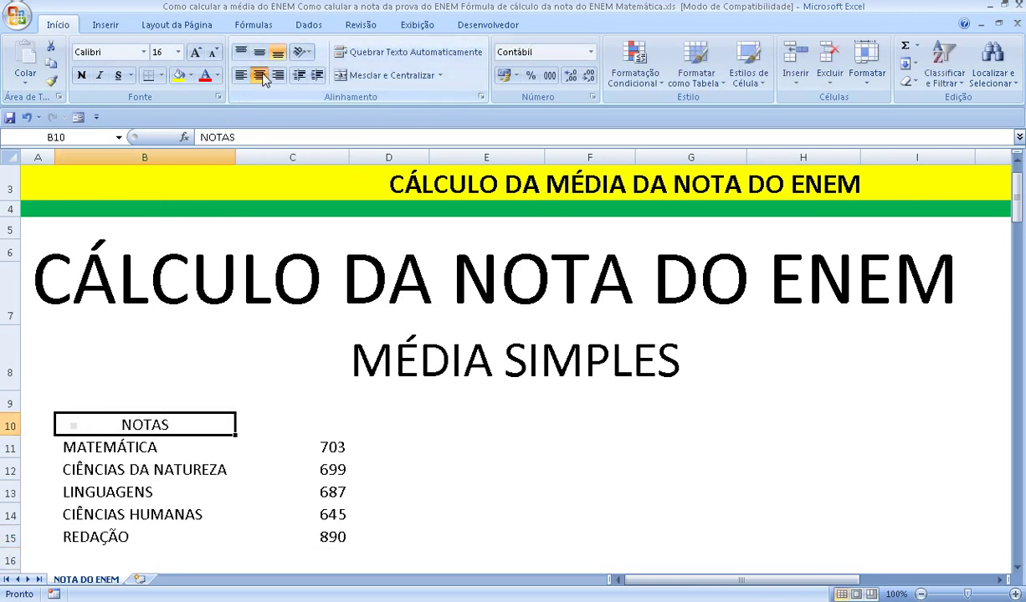
{"action": "left_click", "coordinate": [664, 438]}
{"action": "type", "text": "UF"}
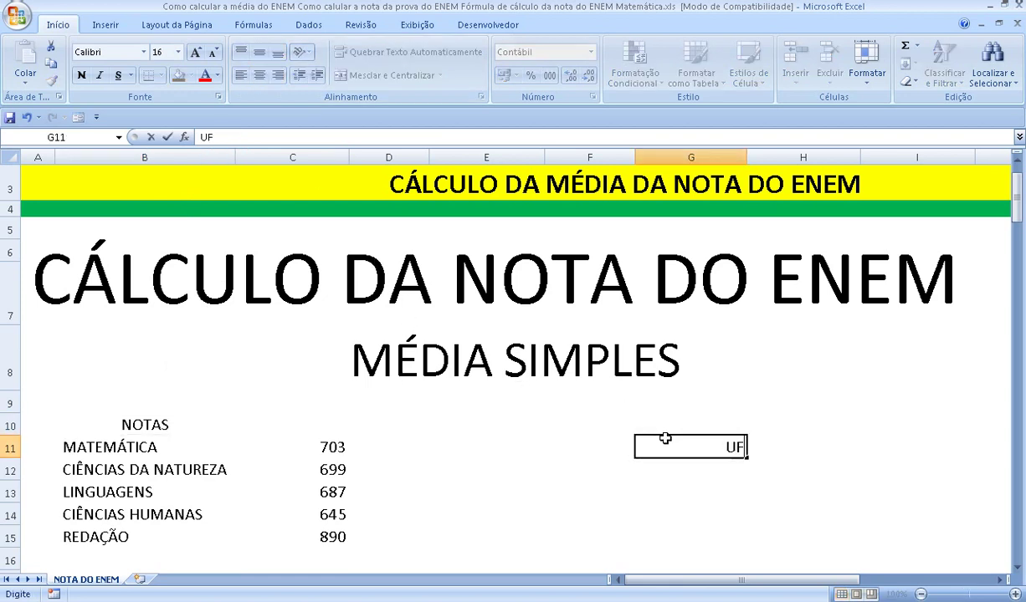
{"action": "type", "text": "C"}
{"action": "key", "text": "Return"}
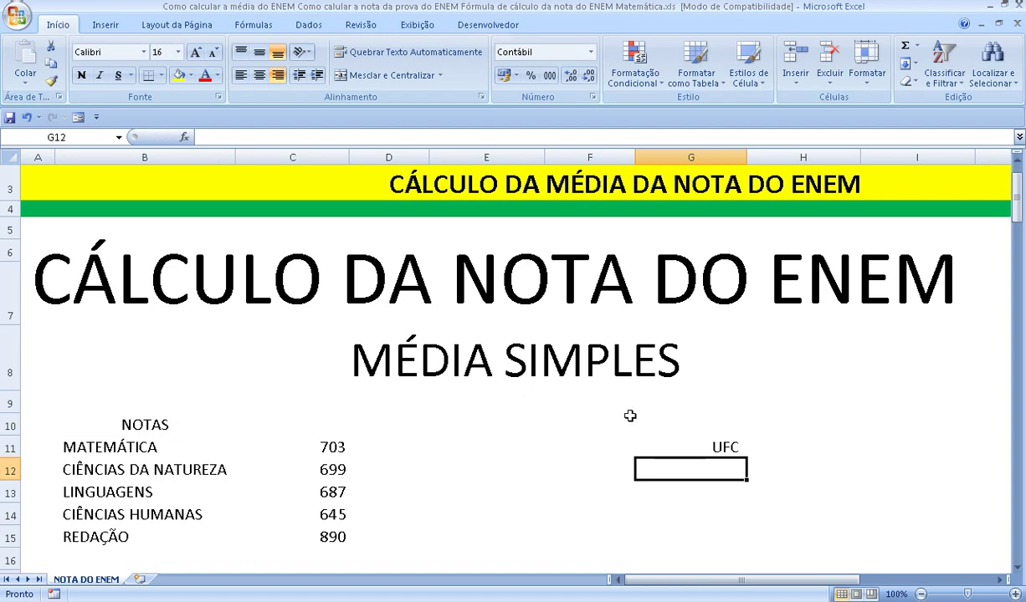
Enter MÉDIA in B17 below the scores, then move to B19
{"action": "scroll", "coordinate": [588, 394], "scroll_direction": "down", "scroll_amount": 1}
{"action": "left_click", "coordinate": [130, 510]}
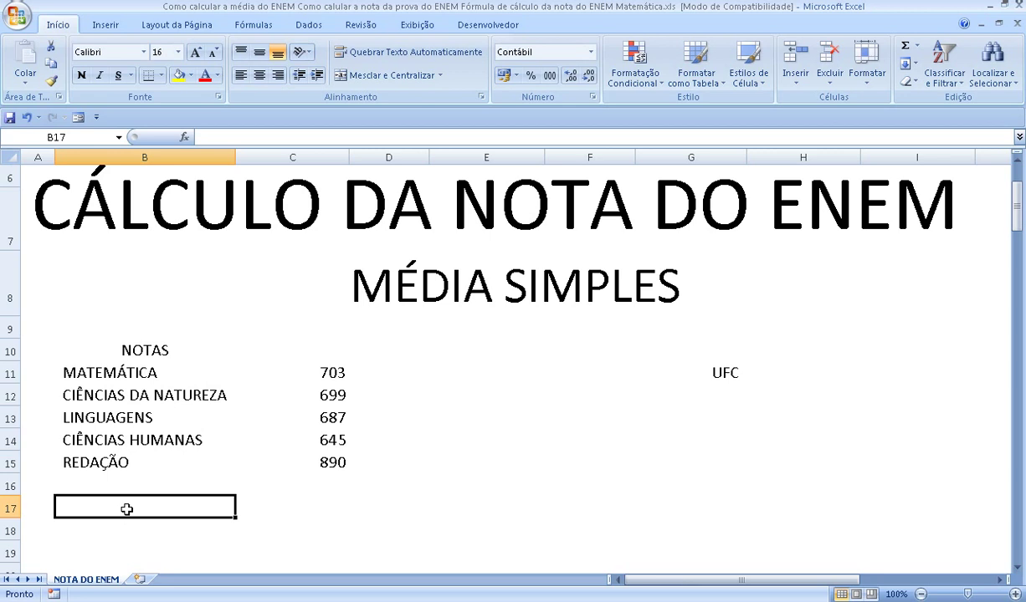
{"action": "type", "text": "MÉ"}
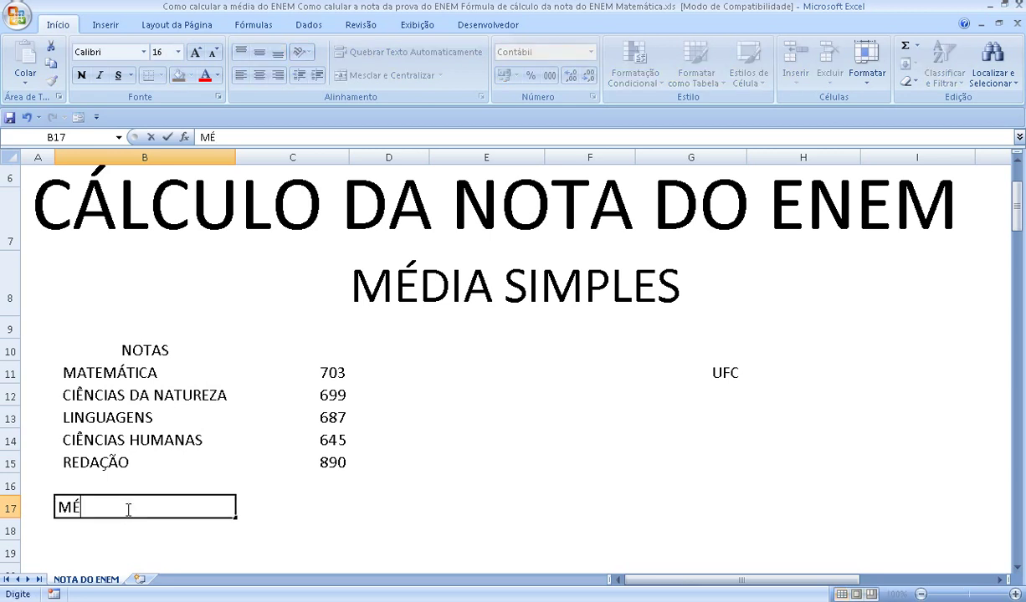
{"action": "type", "text": "DIA"}
{"action": "key", "text": "Return"}
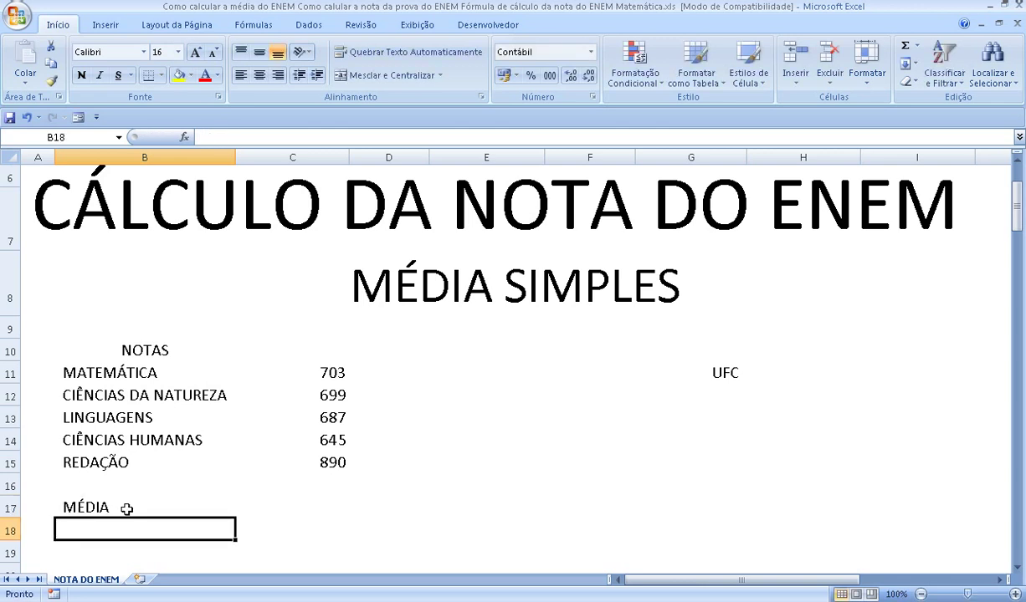
{"action": "key", "text": "Up"}
{"action": "key", "text": "Down"}
{"action": "key", "text": "Down"}
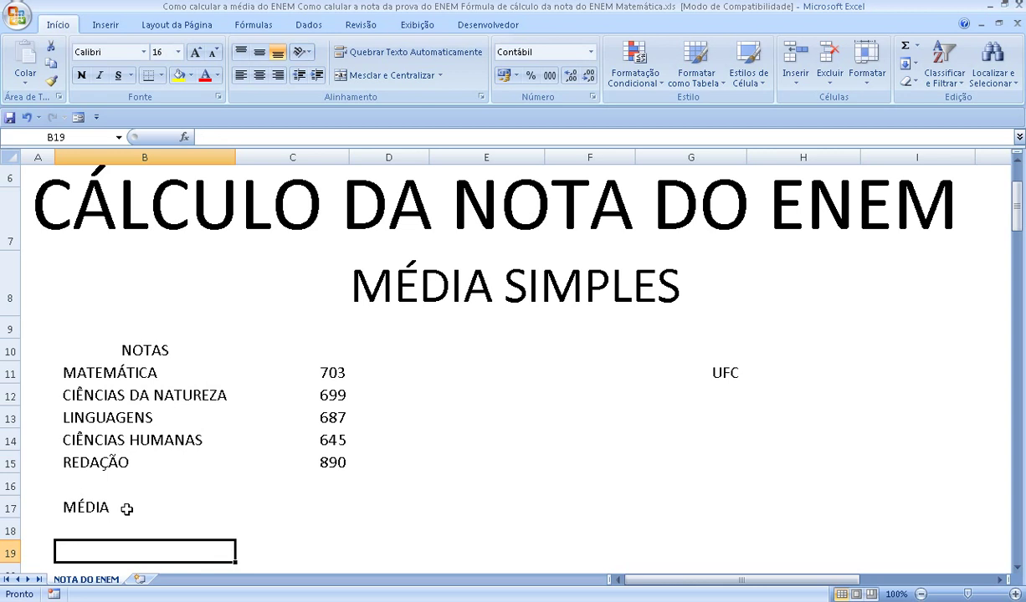
Link B19 to the MATEMÁTICA score C11 (703) and put a plus sign in C19
{"action": "type", "text": "="}
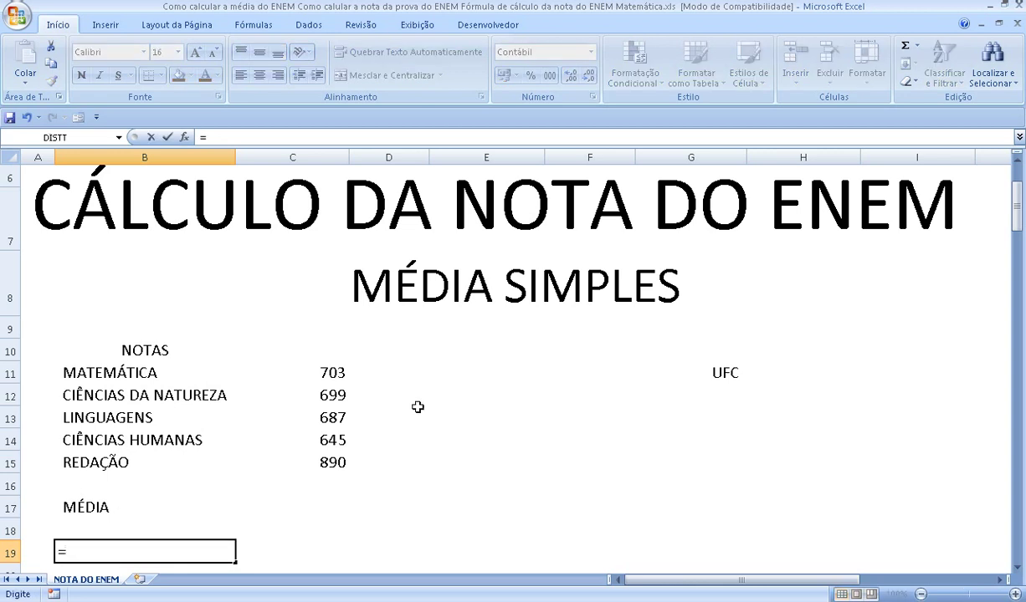
{"action": "left_click", "coordinate": [334, 374]}
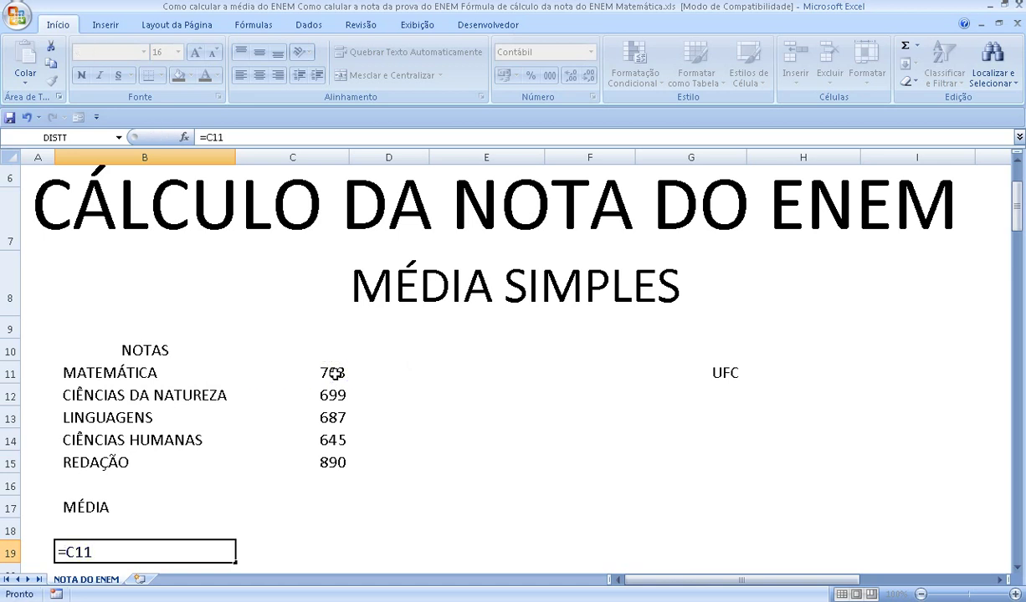
{"action": "key", "text": "Return"}
{"action": "key", "text": "Up"}
{"action": "key", "text": "Right"}
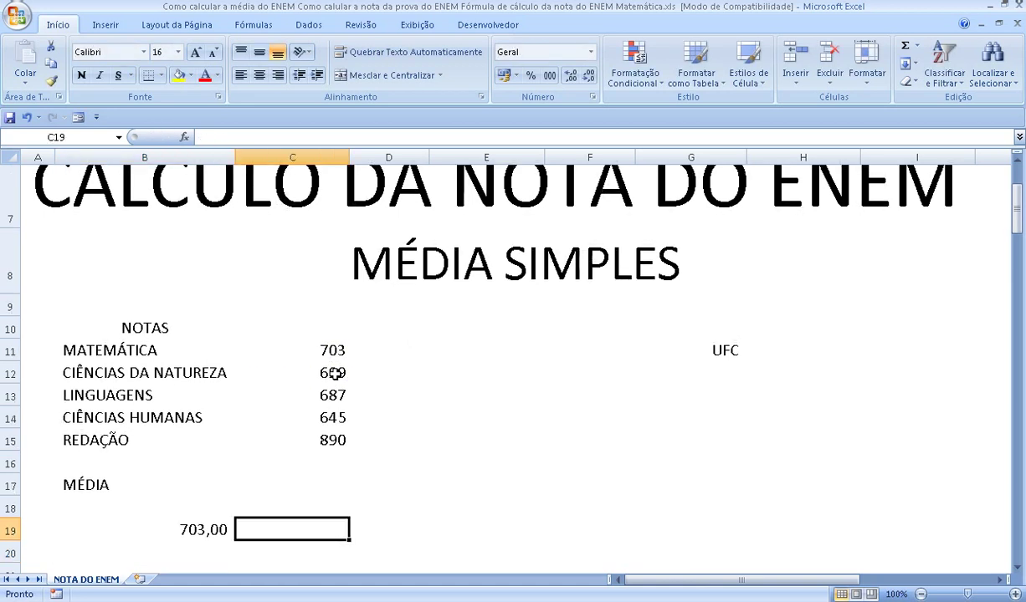
{"action": "type", "text": "+"}
{"action": "key", "text": "Return"}
Link D19 to the CIÊNCIAS DA NATUREZA score C12 (699) and put a plus sign in E19
{"action": "key", "text": "Up"}
{"action": "key", "text": "Right"}
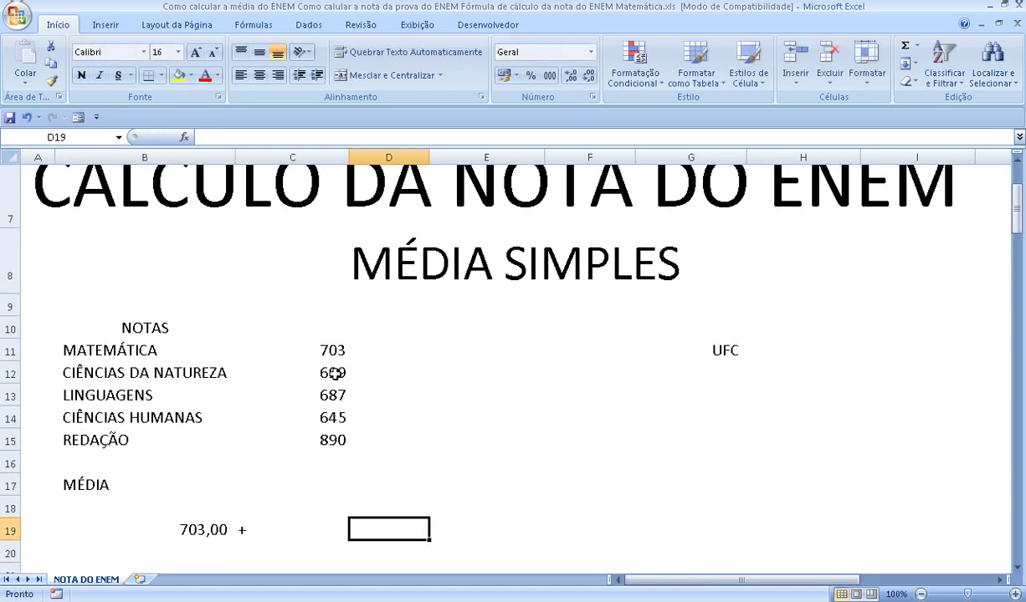
{"action": "type", "text": "="}
{"action": "left_click", "coordinate": [335, 373]}
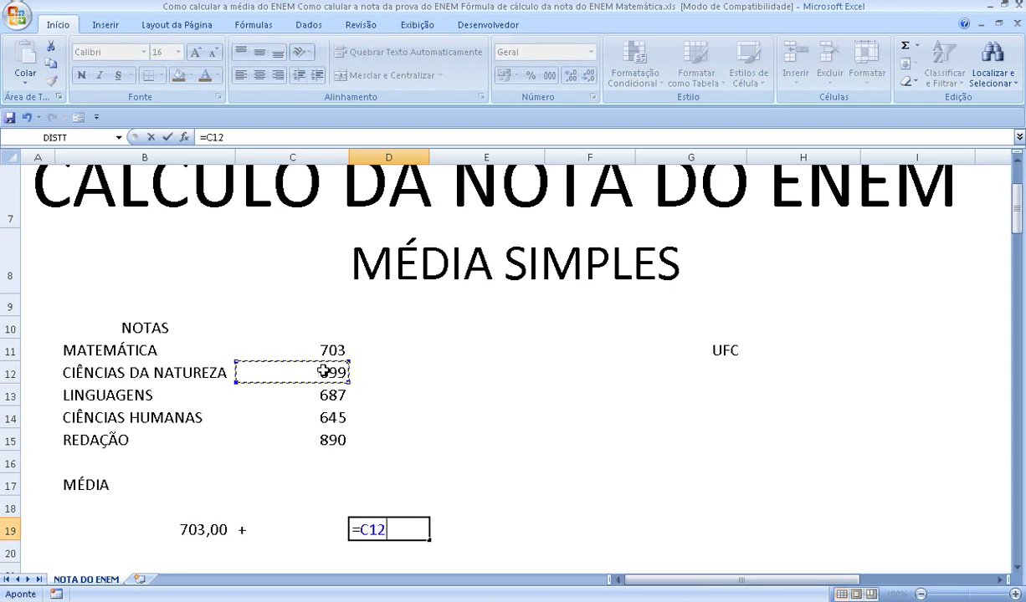
{"action": "key", "text": "Return"}
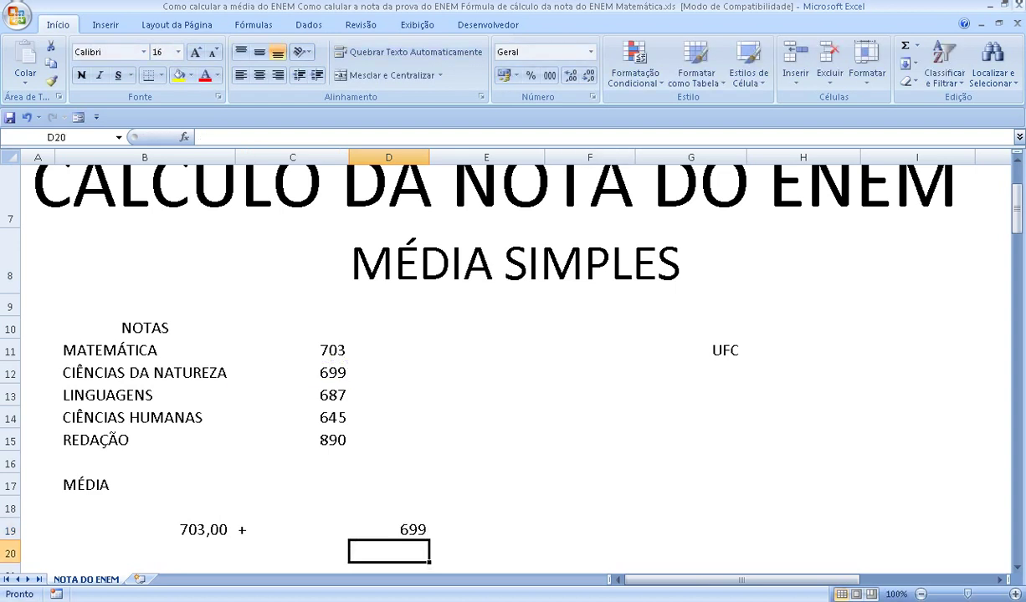
{"action": "key", "text": "Up"}
{"action": "key", "text": "Right"}
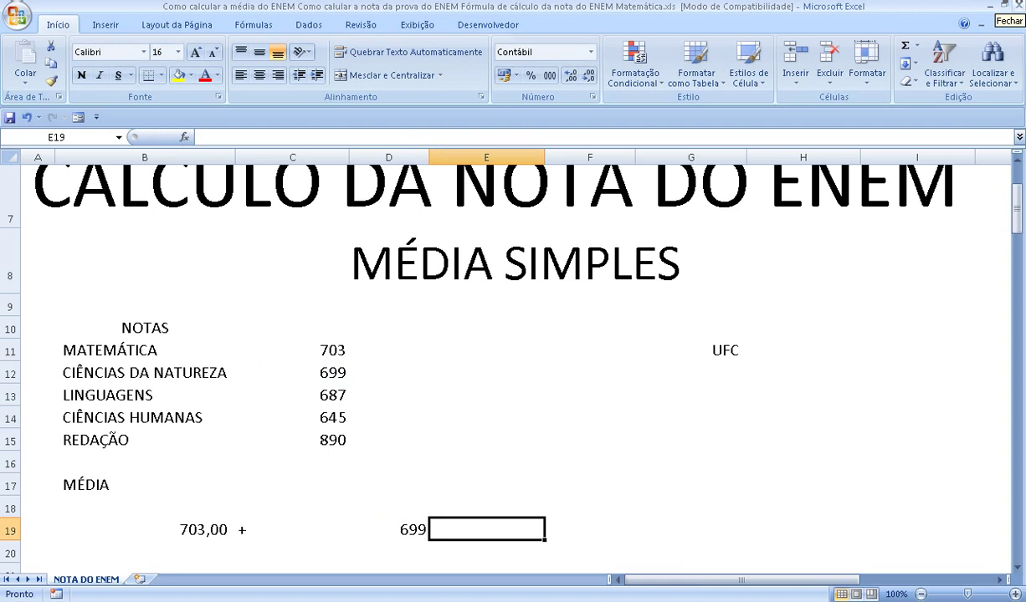
{"action": "type", "text": "+"}
{"action": "key", "text": "Return"}
Link F19 to the LINGUAGENS score C13 (687) and put a plus sign in G19
{"action": "key", "text": "Up"}
{"action": "key", "text": "Up"}
{"action": "key", "text": "Up"}
{"action": "key", "text": "Up"}
{"action": "key", "text": "Up"}
{"action": "key", "text": "Up"}
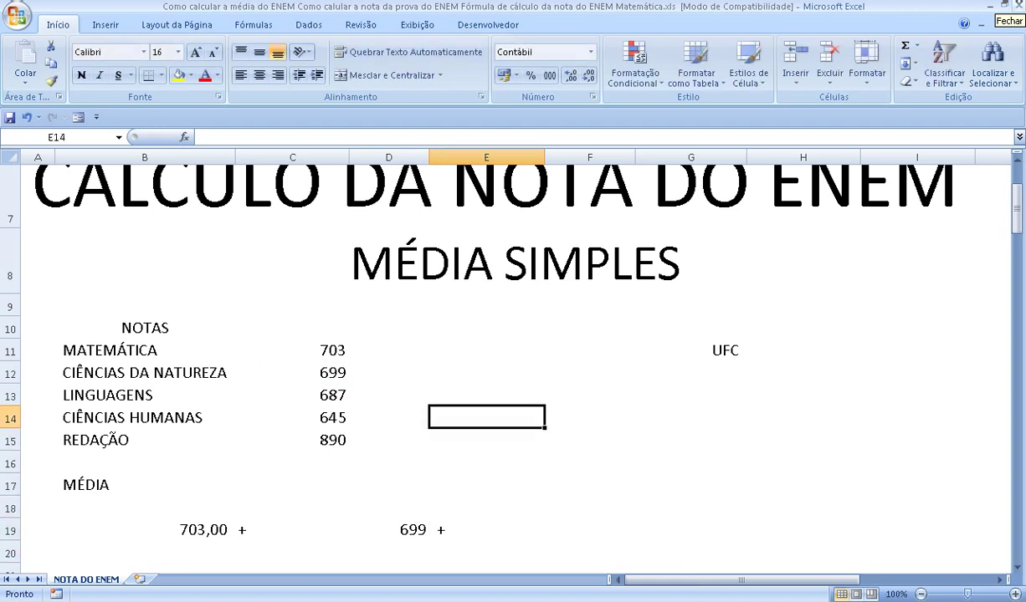
{"action": "key", "text": "Up"}
{"action": "key", "text": "Left"}
{"action": "key", "text": "Right"}
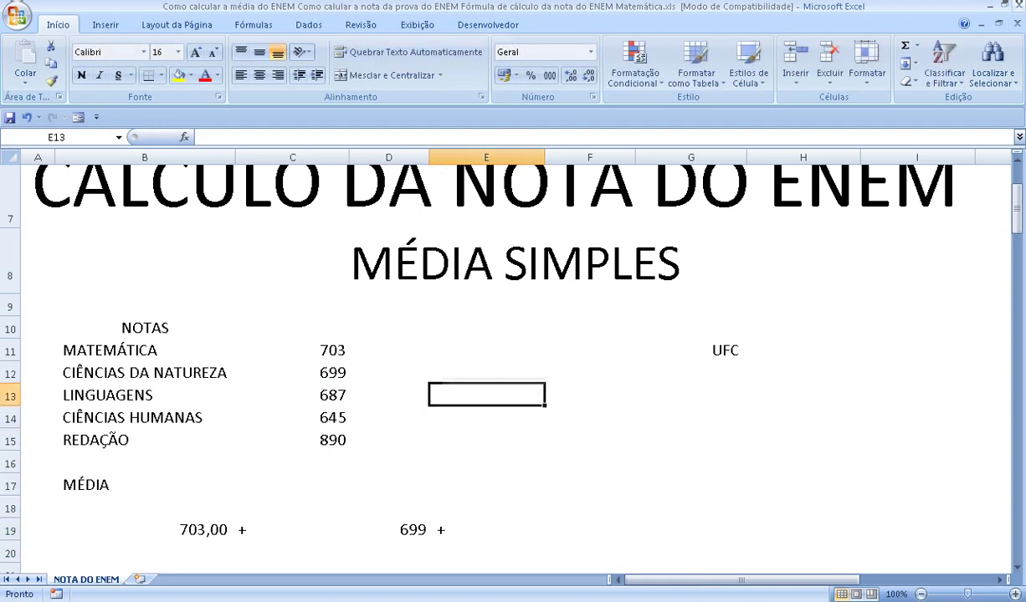
{"action": "key", "text": "Right"}
{"action": "key", "text": "Down"}
{"action": "key", "text": "Down"}
{"action": "key", "text": "Down"}
{"action": "key", "text": "Down"}
{"action": "key", "text": "Down"}
{"action": "key", "text": "Down"}
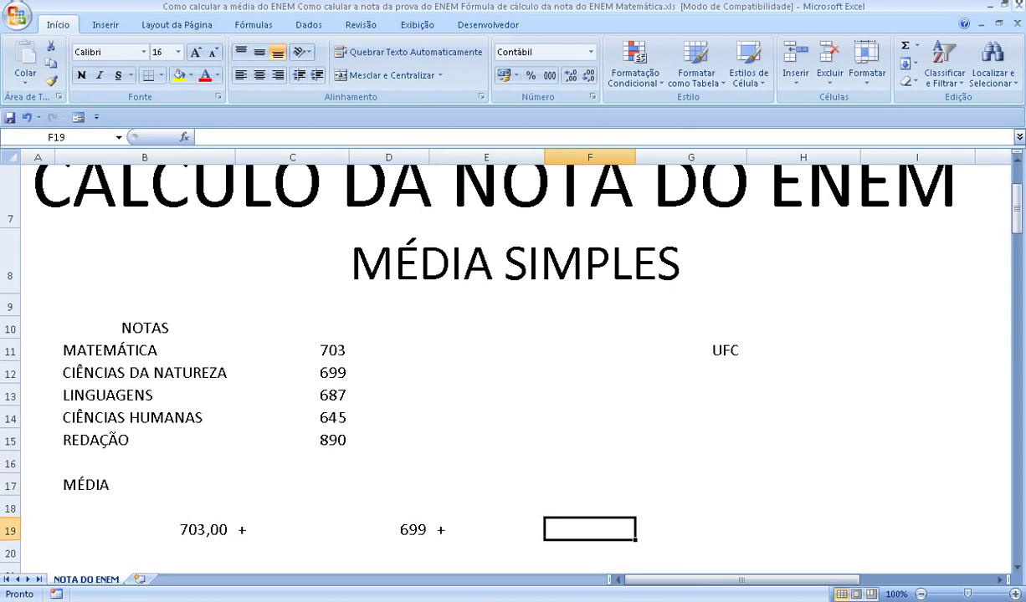
{"action": "type", "text": "="}
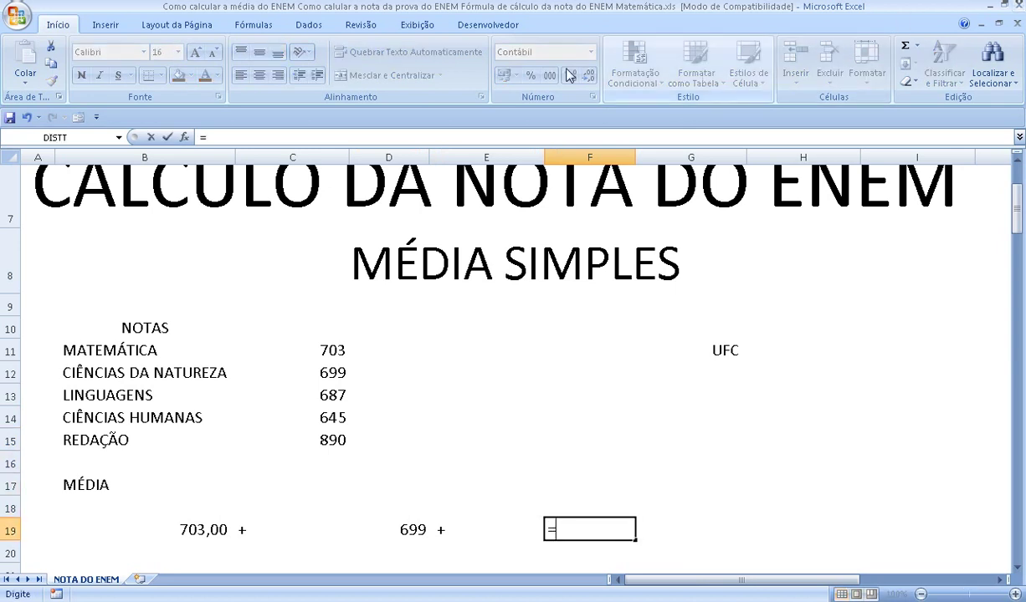
{"action": "left_click", "coordinate": [318, 383]}
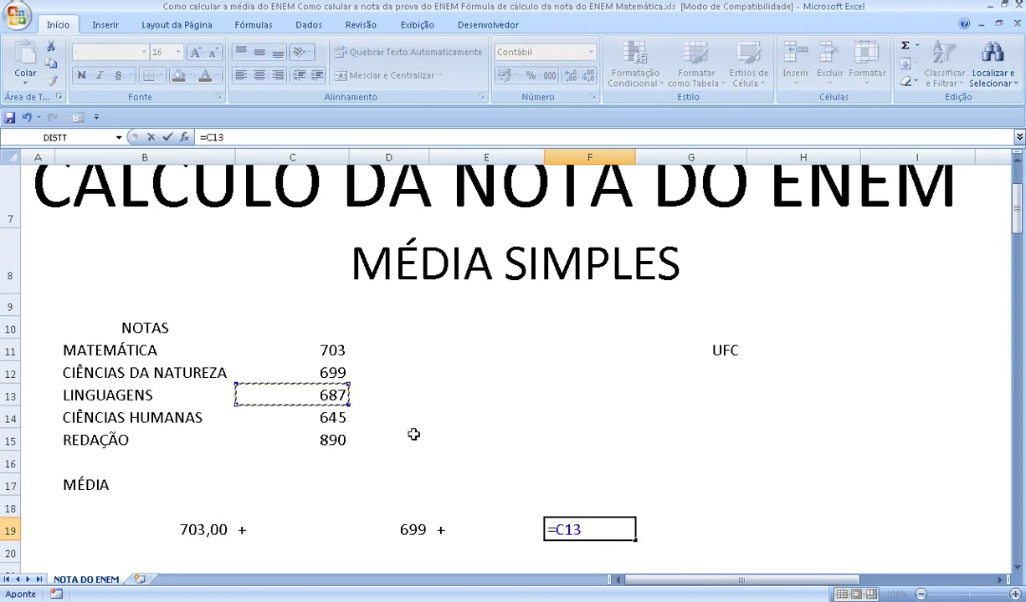
{"action": "key", "text": "Return"}
{"action": "key", "text": "Up"}
{"action": "key", "text": "Right"}
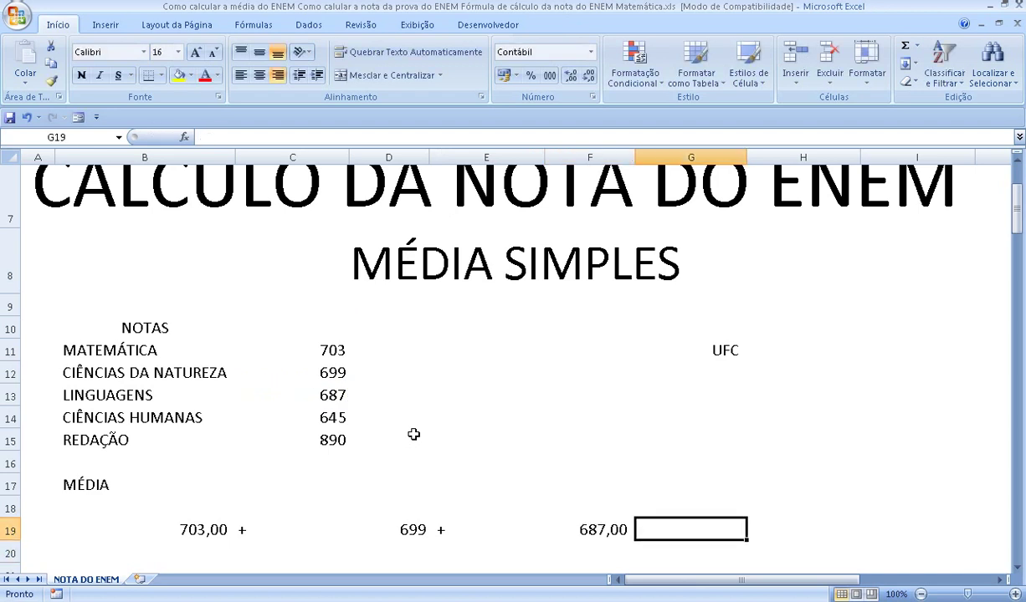
{"action": "type", "text": "+"}
{"action": "key", "text": "Return"}
Link H19 to the CIÊNCIAS HUMANAS score C14 (645) and put a plus sign in I19
{"action": "key", "text": "Up"}
{"action": "key", "text": "Right"}
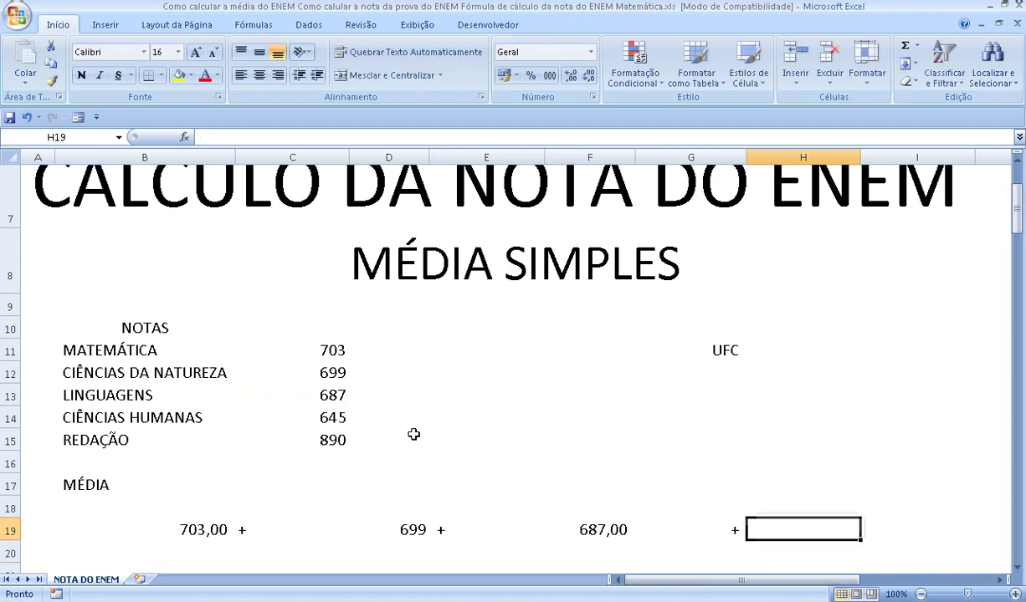
{"action": "type", "text": "="}
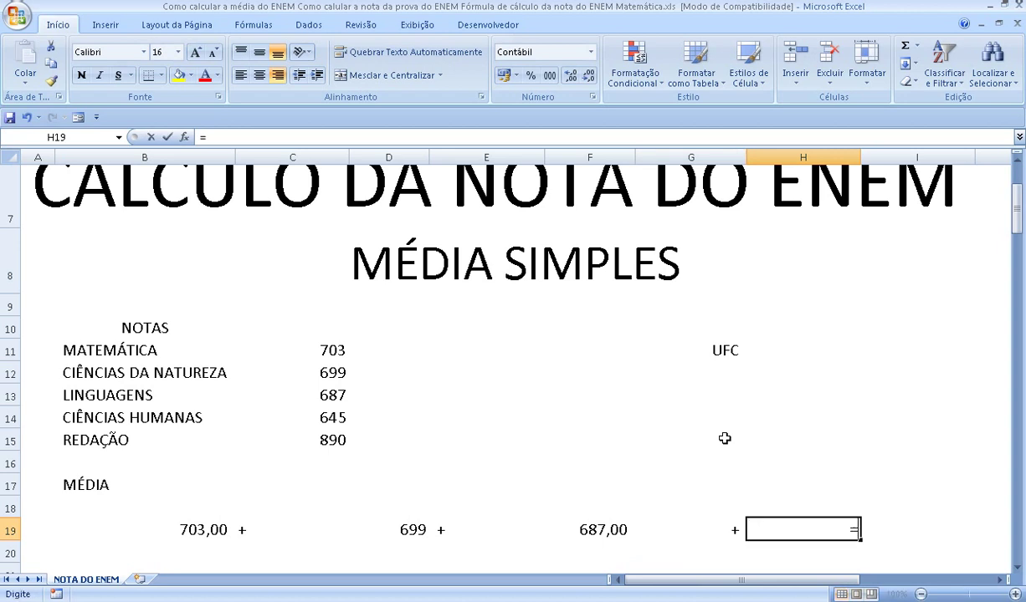
{"action": "left_click", "coordinate": [326, 418]}
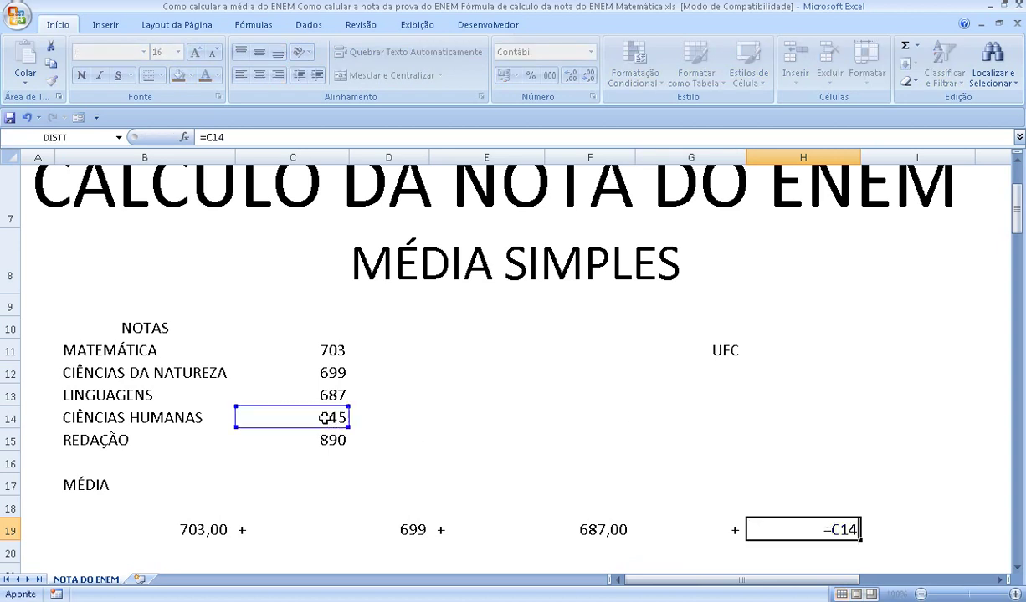
{"action": "key", "text": "Return"}
{"action": "key", "text": "Up"}
{"action": "key", "text": "Right"}
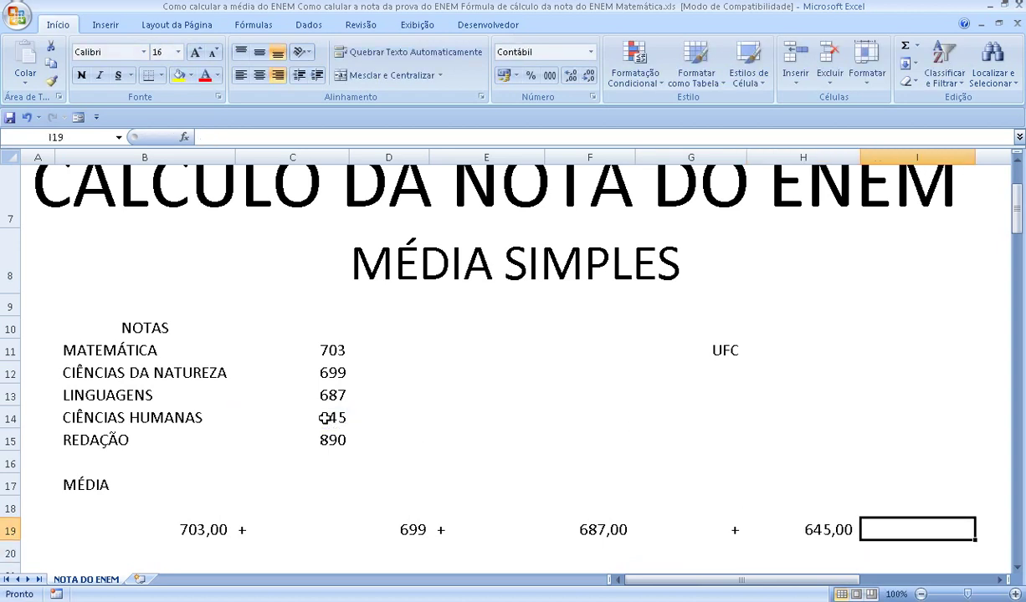
{"action": "type", "text": "+"}
{"action": "key", "text": "Return"}
Link K19 to the REDAÇÃO score C15 (890)
{"action": "key", "text": "Up"}
{"action": "key", "text": "Right"}
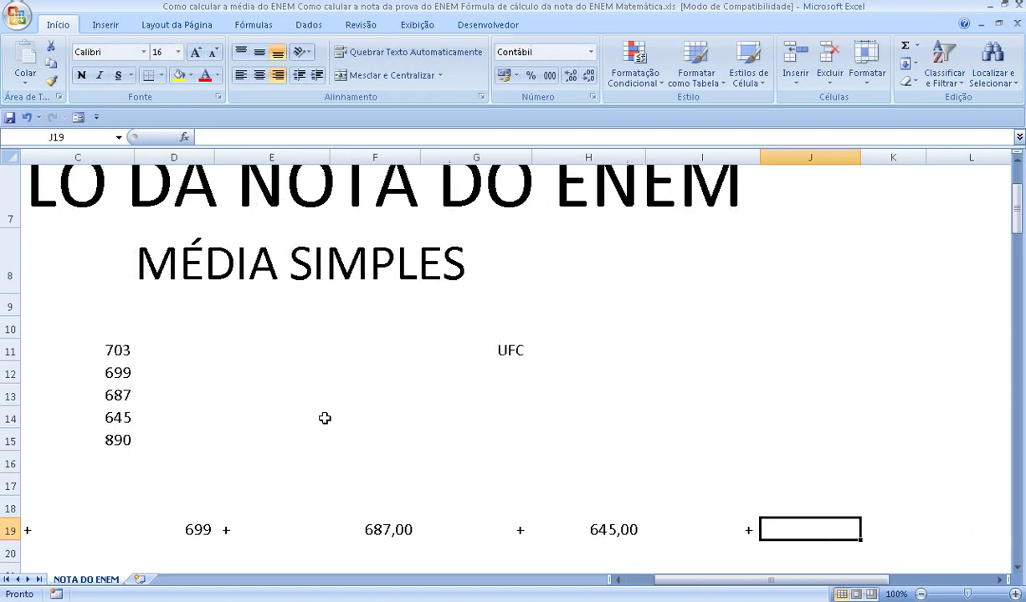
{"action": "left_click", "coordinate": [99, 440]}
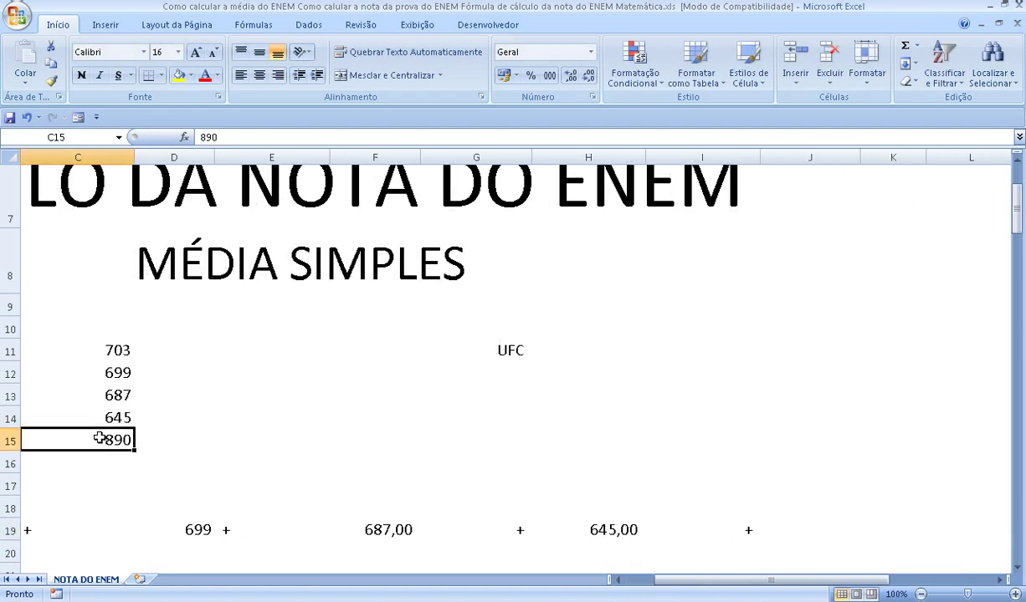
{"action": "key", "text": "Return"}
{"action": "left_click", "coordinate": [863, 530]}
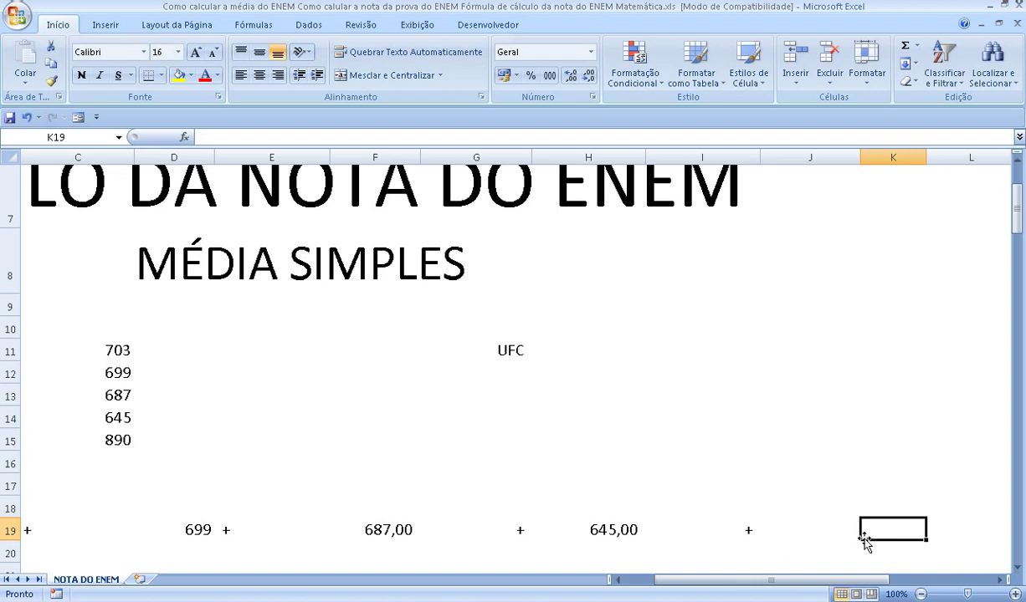
{"action": "type", "text": "="}
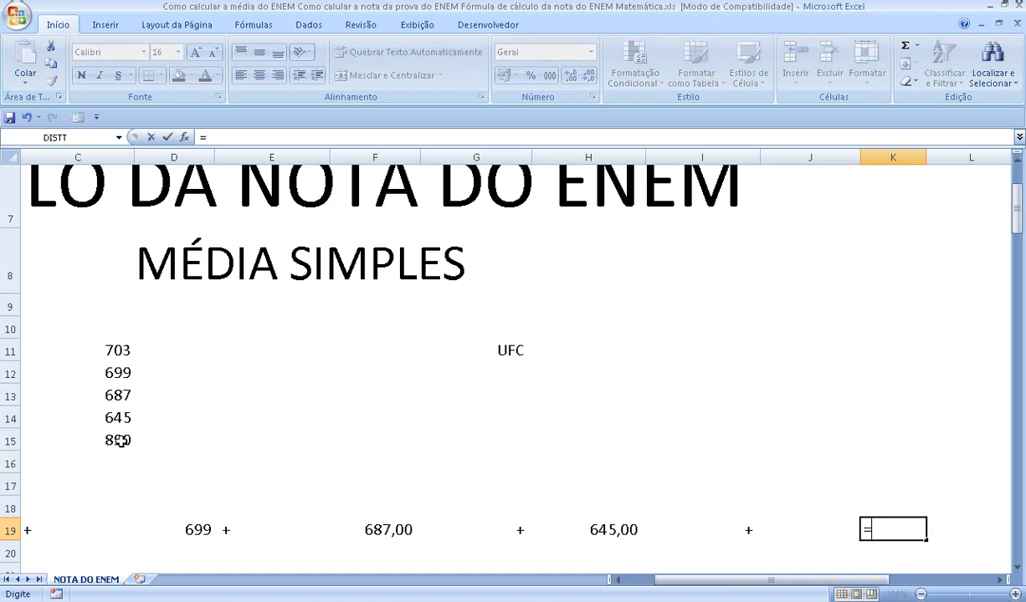
{"action": "left_click", "coordinate": [120, 440]}
{"action": "key", "text": "Return"}
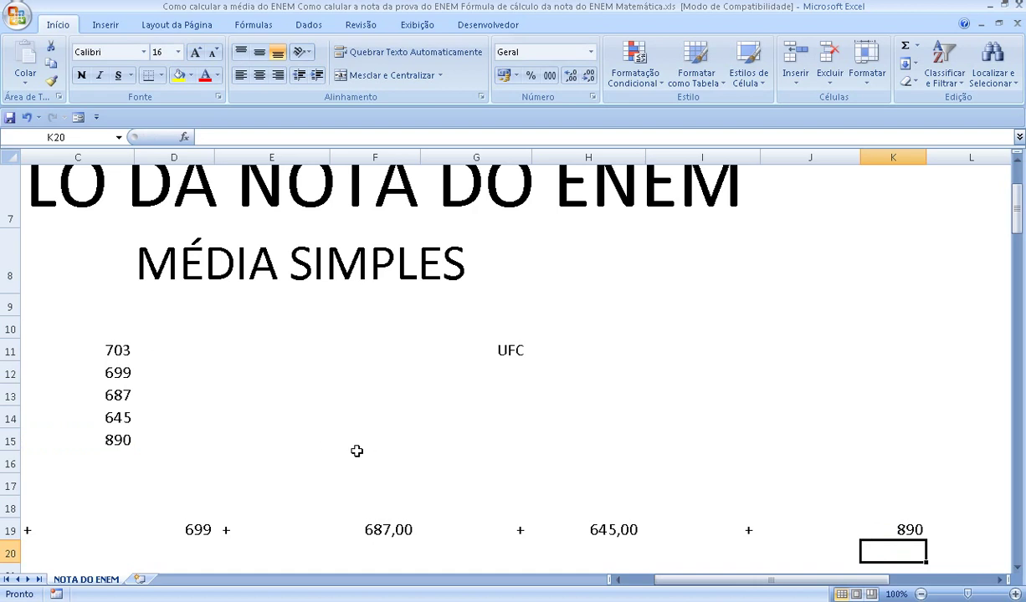
Narrow columns G, I and C so row 19 fits, then select B19:K19
{"action": "left_click_drag", "start_coordinate": [665, 580], "coordinate": [634, 580]}
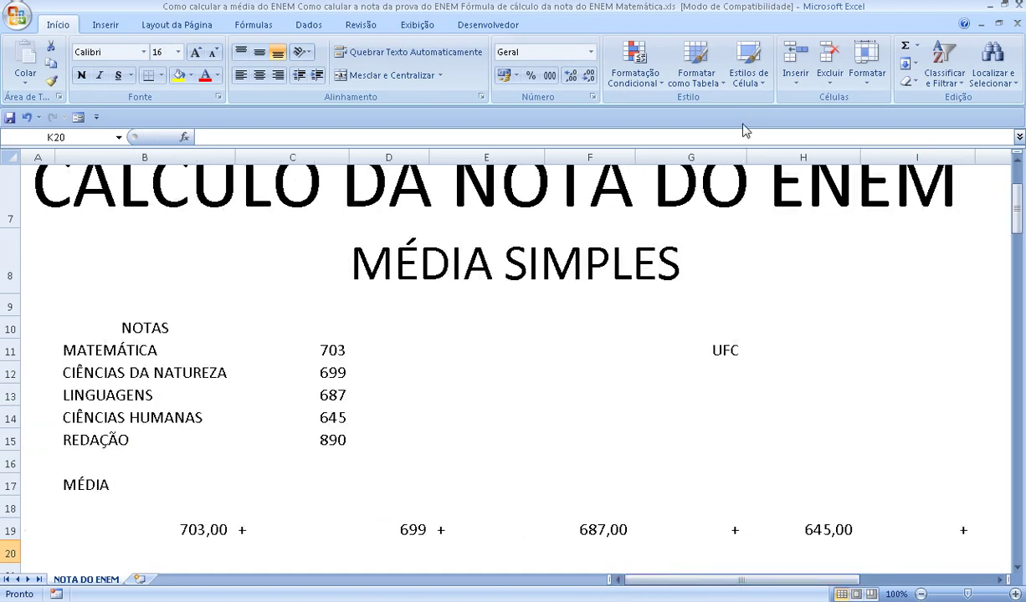
{"action": "left_click_drag", "start_coordinate": [746, 158], "coordinate": [716, 158]}
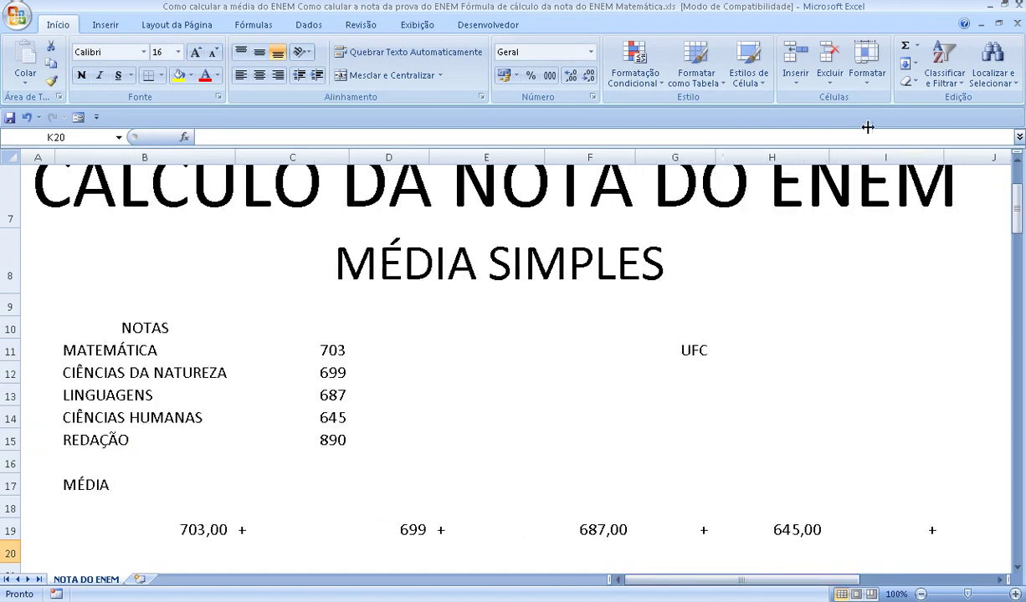
{"action": "left_click_drag", "start_coordinate": [944, 158], "coordinate": [873, 163]}
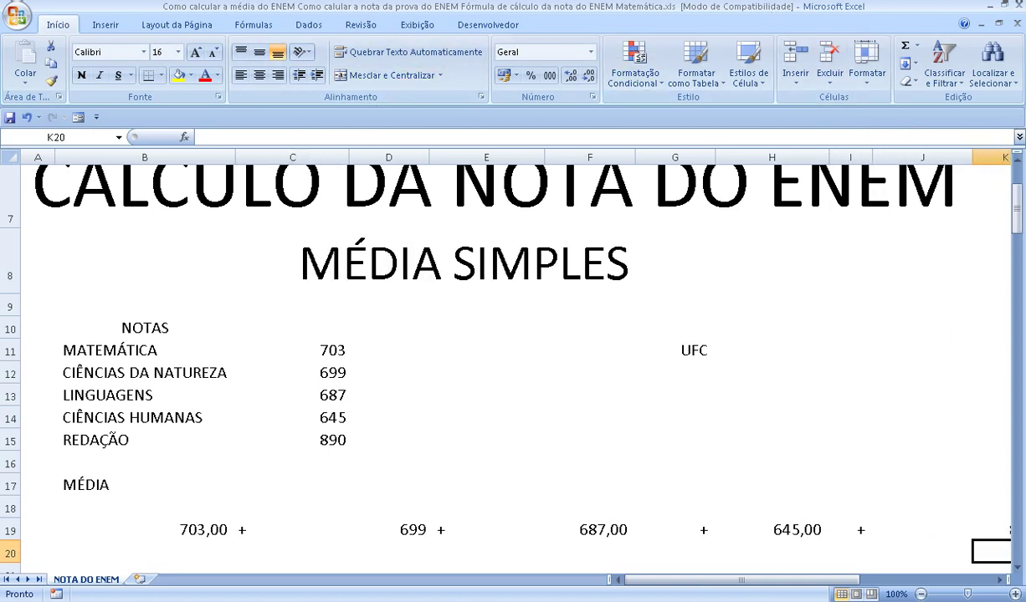
{"action": "left_click_drag", "start_coordinate": [348, 157], "coordinate": [308, 163]}
{"action": "left_click_drag", "start_coordinate": [502, 157], "coordinate": [473, 157]}
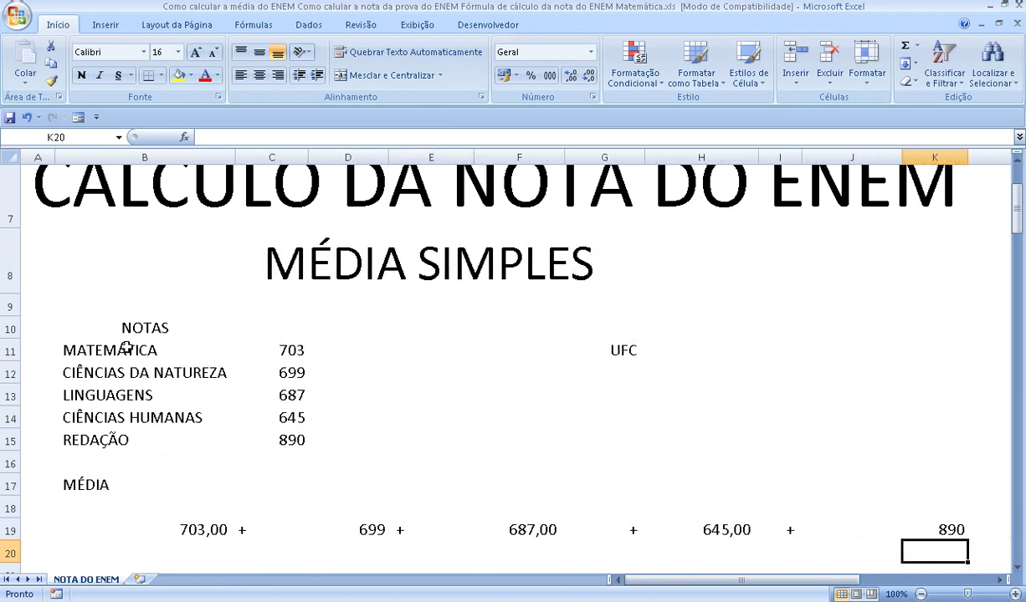
{"action": "left_click_drag", "start_coordinate": [171, 523], "coordinate": [928, 525]}
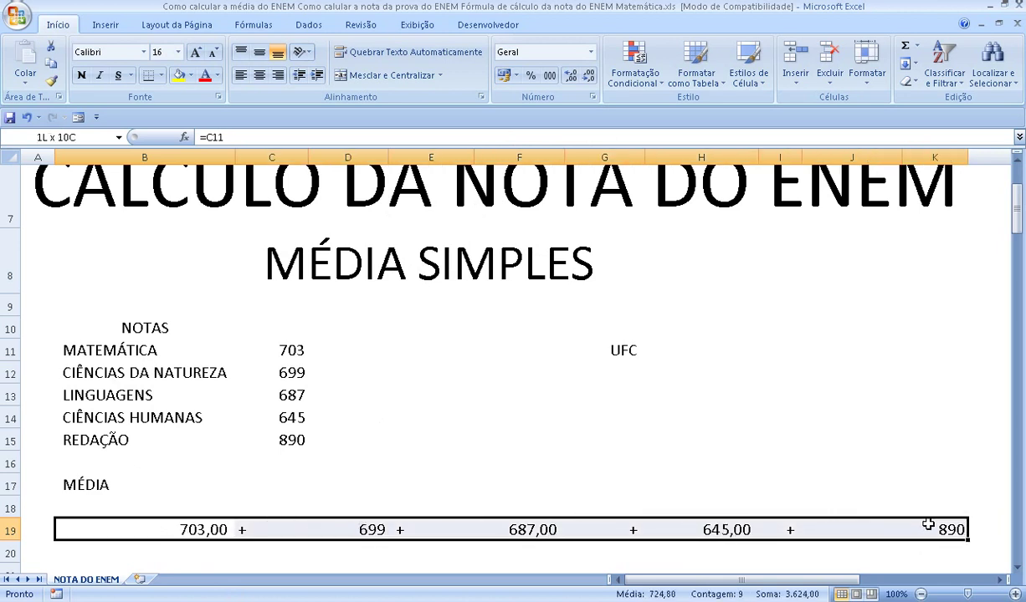
Give row 19 a bottom border, enter the divisor 5 beneath it, and center the row
{"action": "left_click", "coordinate": [149, 77]}
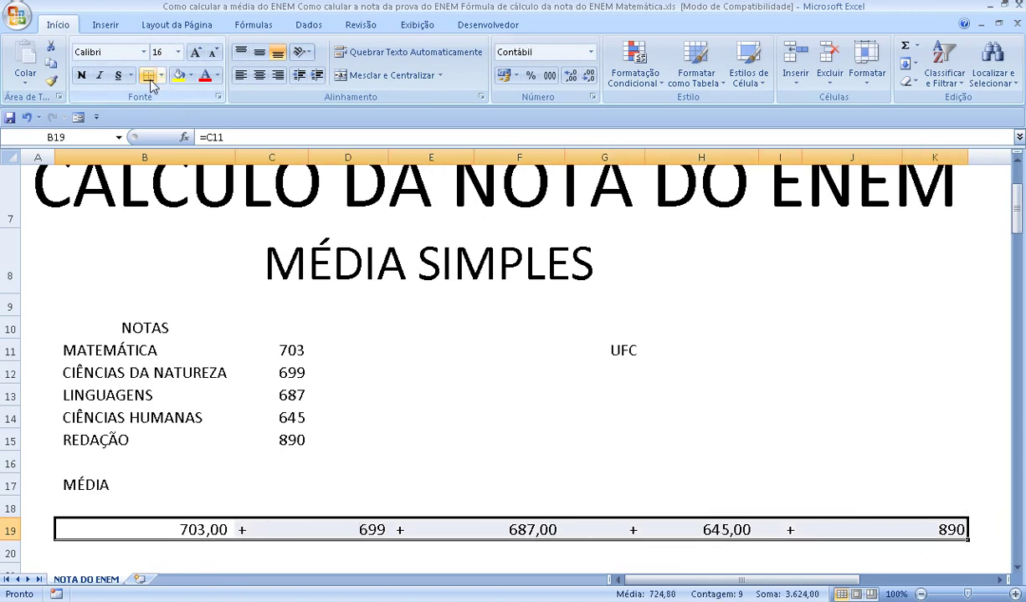
{"action": "left_click", "coordinate": [485, 549]}
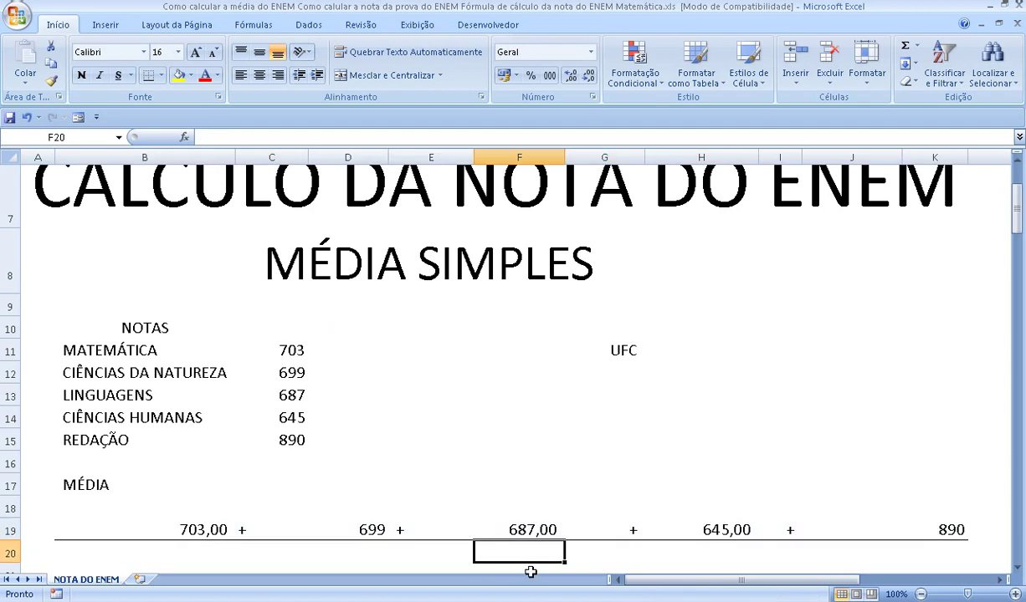
{"action": "type", "text": "5"}
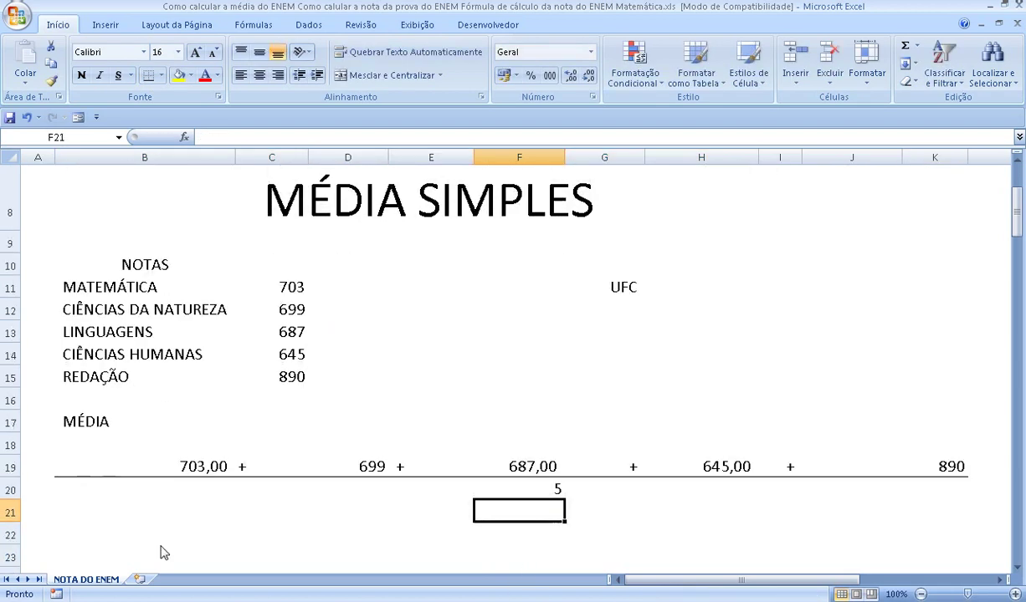
{"action": "mouse_move", "coordinate": [162, 474]}
{"action": "left_mouse_down"}
{"action": "mouse_move", "coordinate": [1012, 483]}
{"action": "mouse_move", "coordinate": [669, 466]}
{"action": "left_mouse_up"}
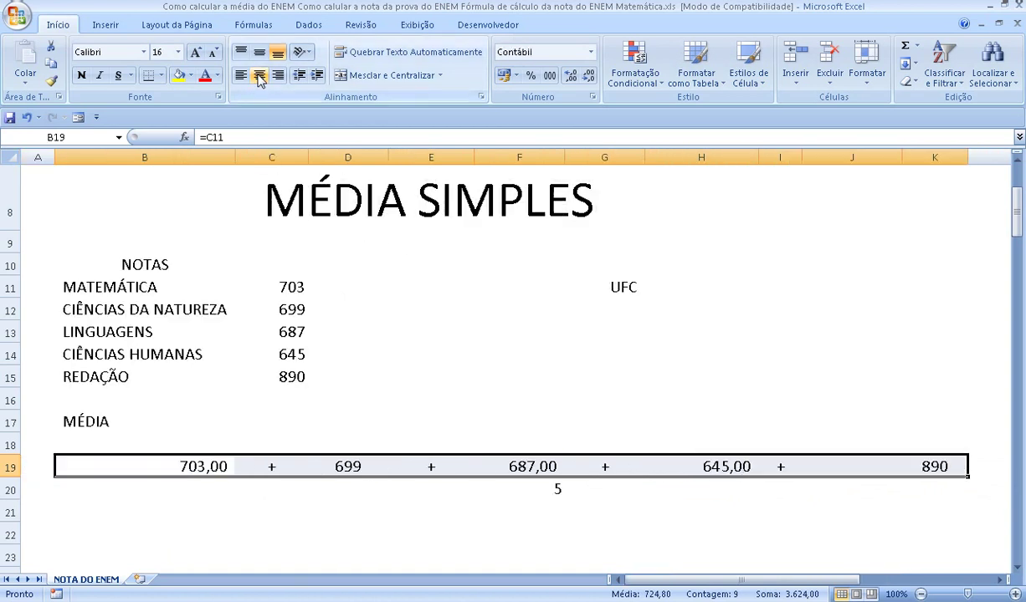
{"action": "left_click", "coordinate": [465, 535]}
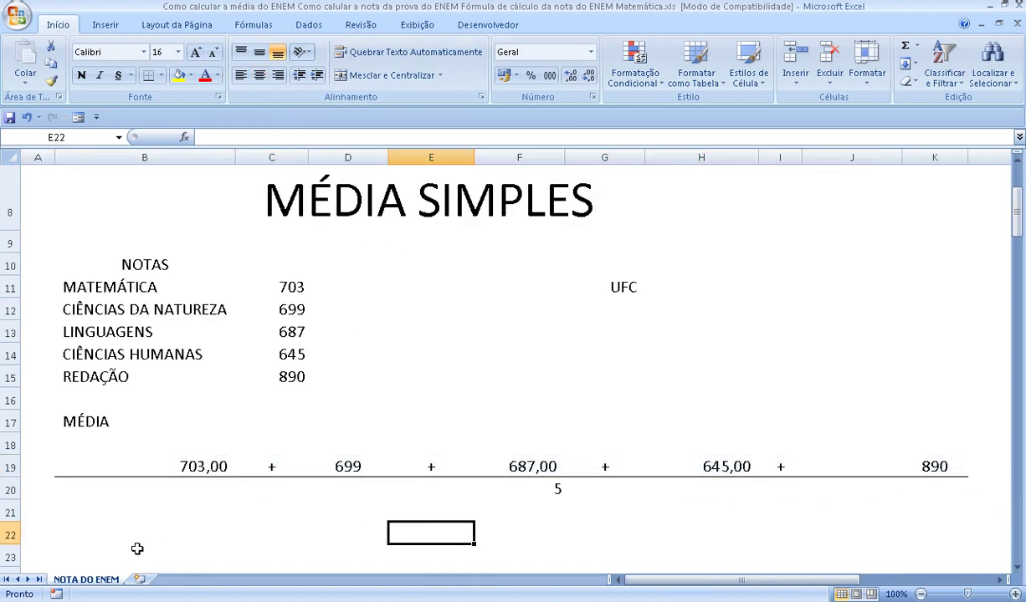
Enter =B19+D19+F19+H19+K19 in B22, giving a total of 3.624,00
{"action": "left_click", "coordinate": [111, 521]}
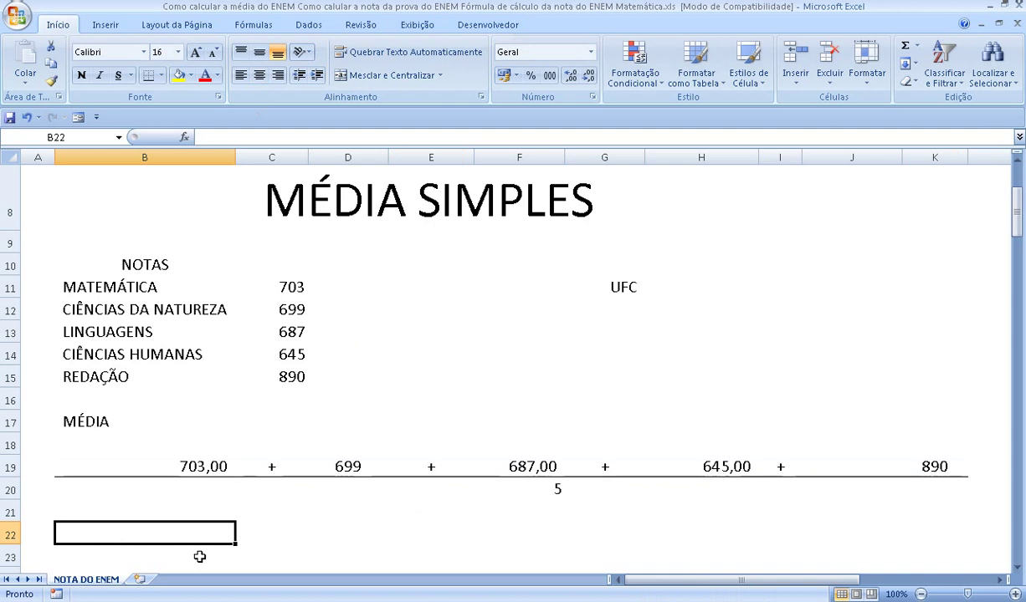
{"action": "type", "text": "="}
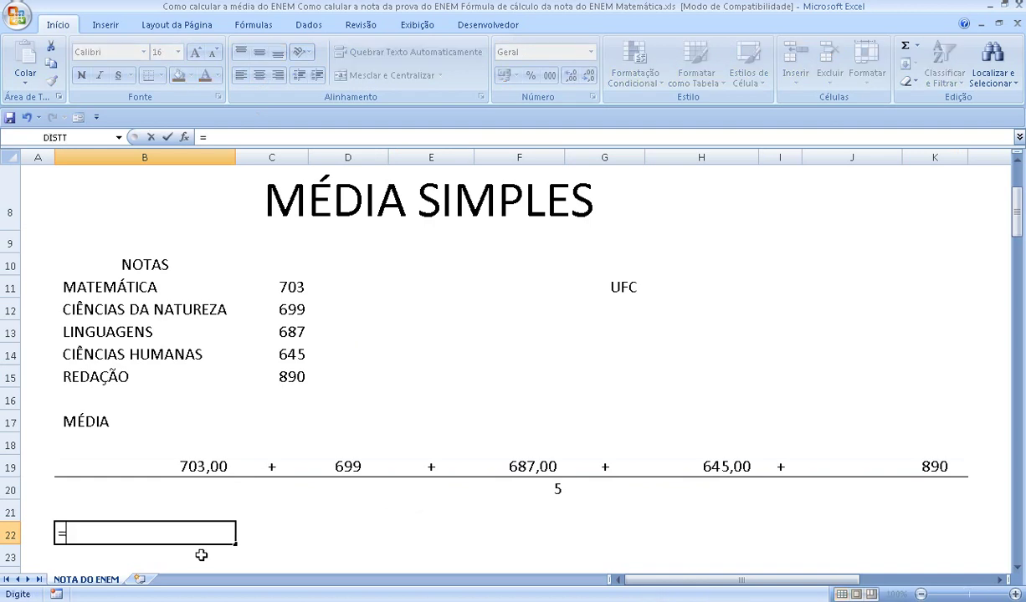
{"action": "left_click", "coordinate": [198, 467]}
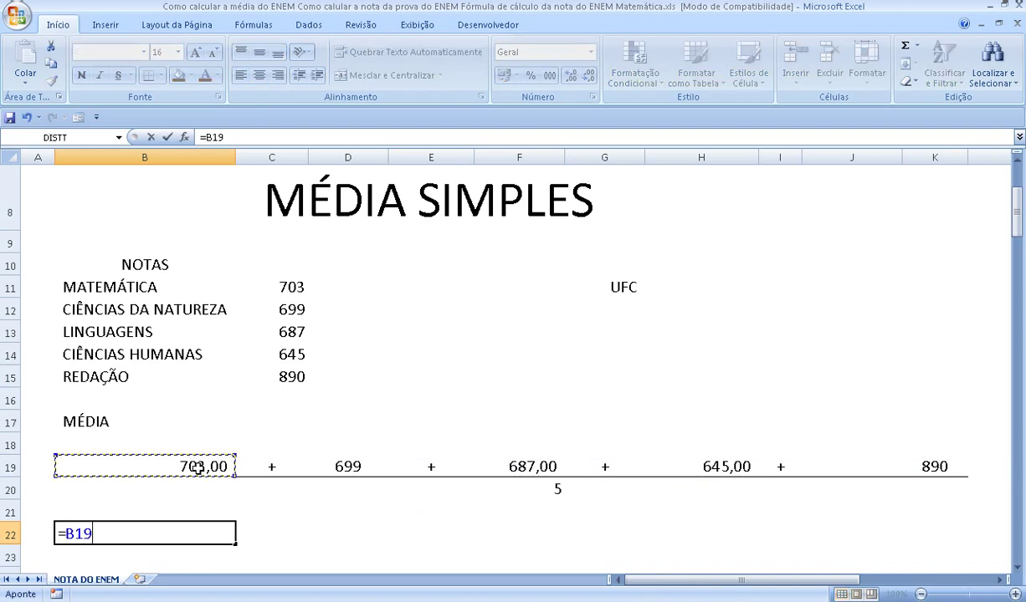
{"action": "type", "text": "+"}
{"action": "left_click", "coordinate": [335, 458]}
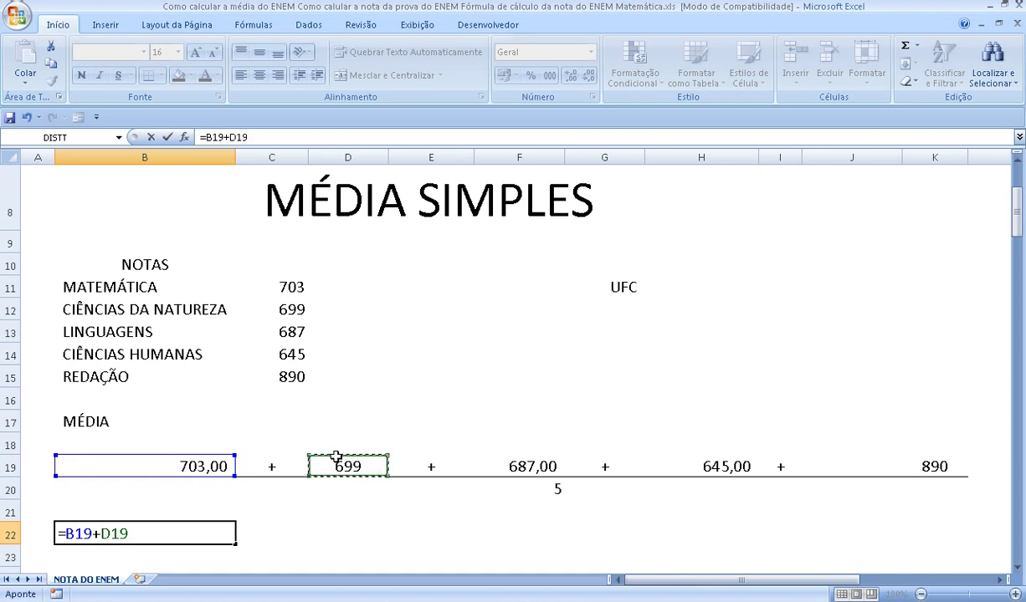
{"action": "type", "text": "+"}
{"action": "left_click", "coordinate": [527, 462]}
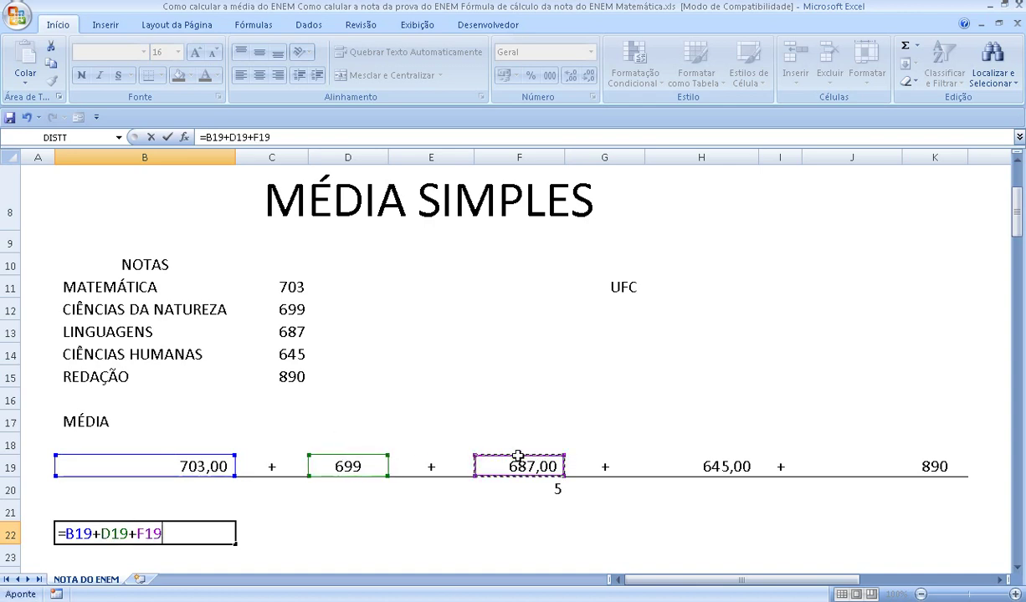
{"action": "type", "text": "+"}
{"action": "left_click", "coordinate": [700, 465]}
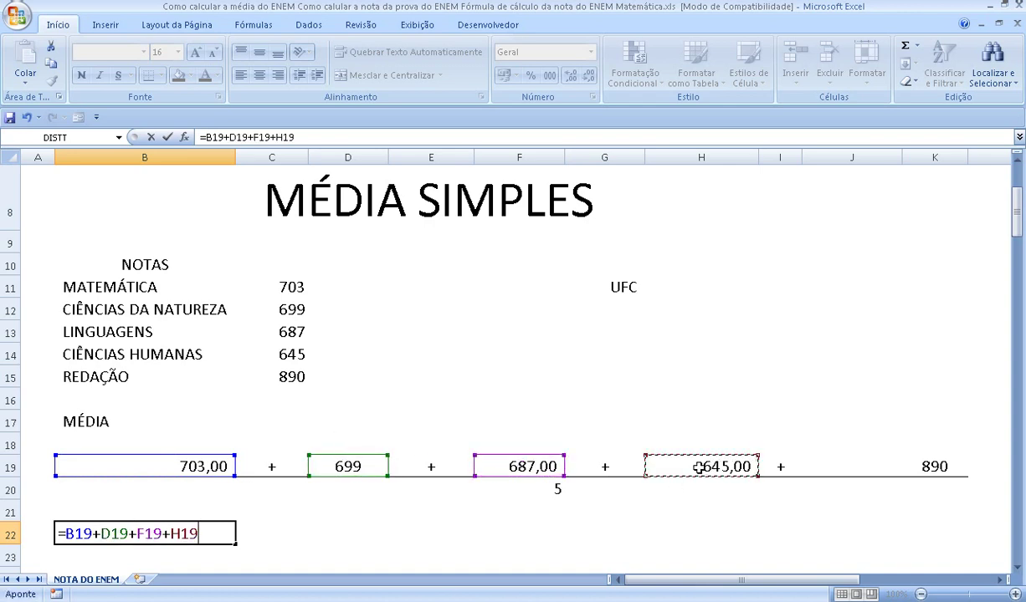
{"action": "type", "text": "+"}
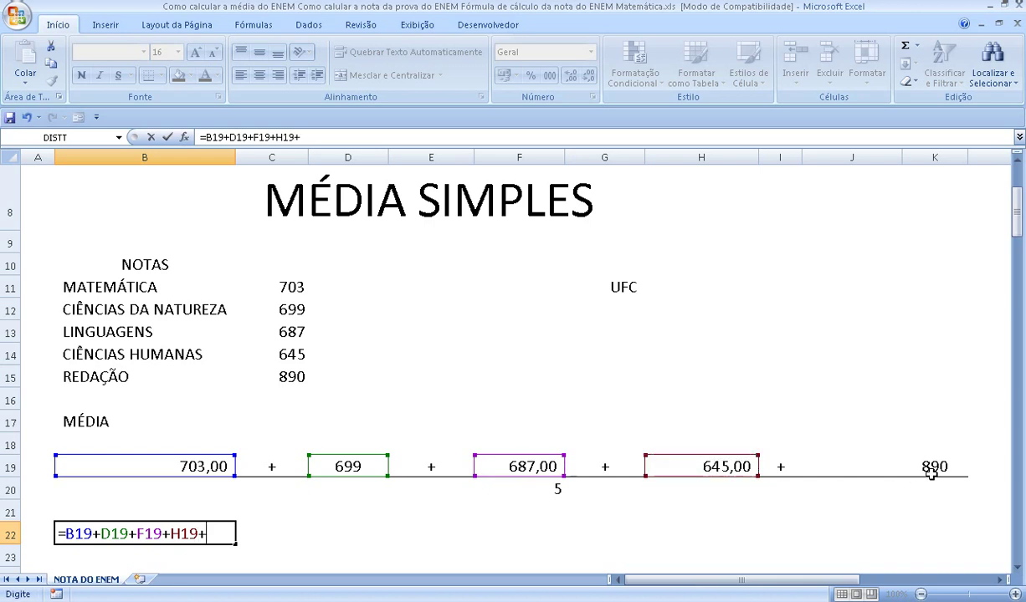
{"action": "left_click", "coordinate": [925, 469]}
{"action": "key", "text": "Return"}
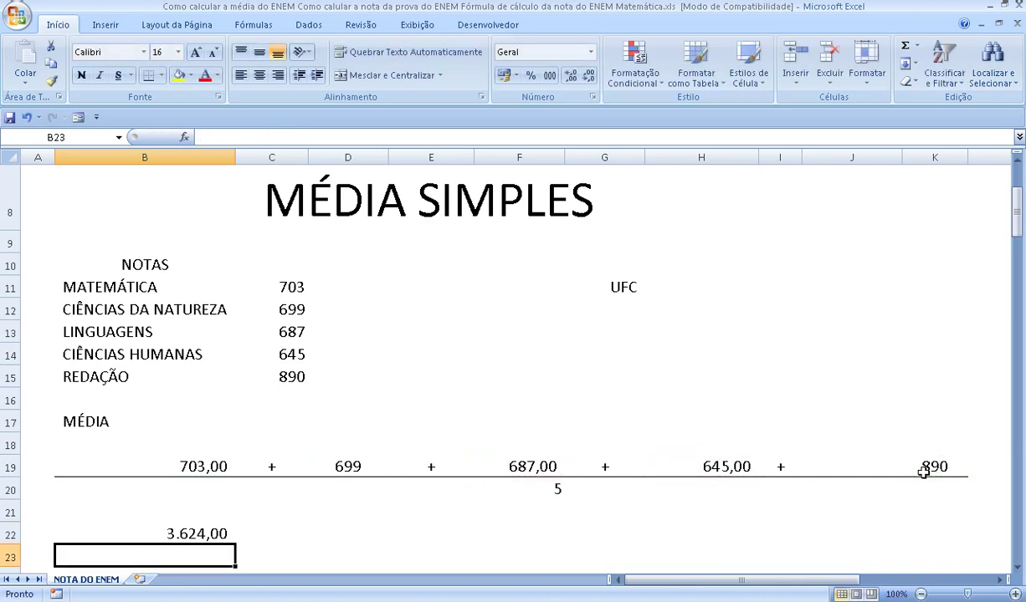
{"action": "left_click", "coordinate": [214, 533]}
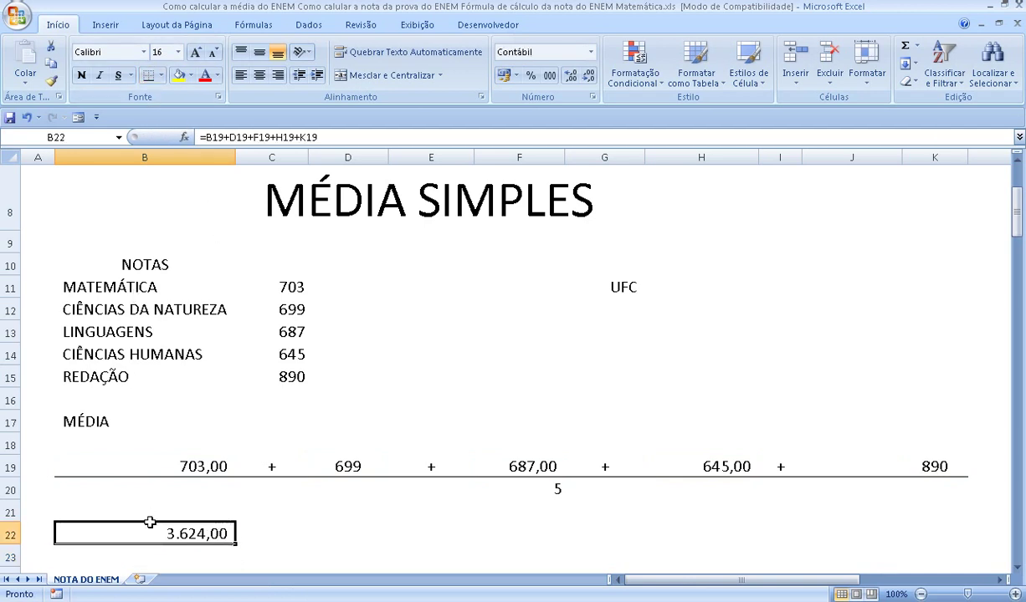
{"action": "left_click", "coordinate": [181, 555]}
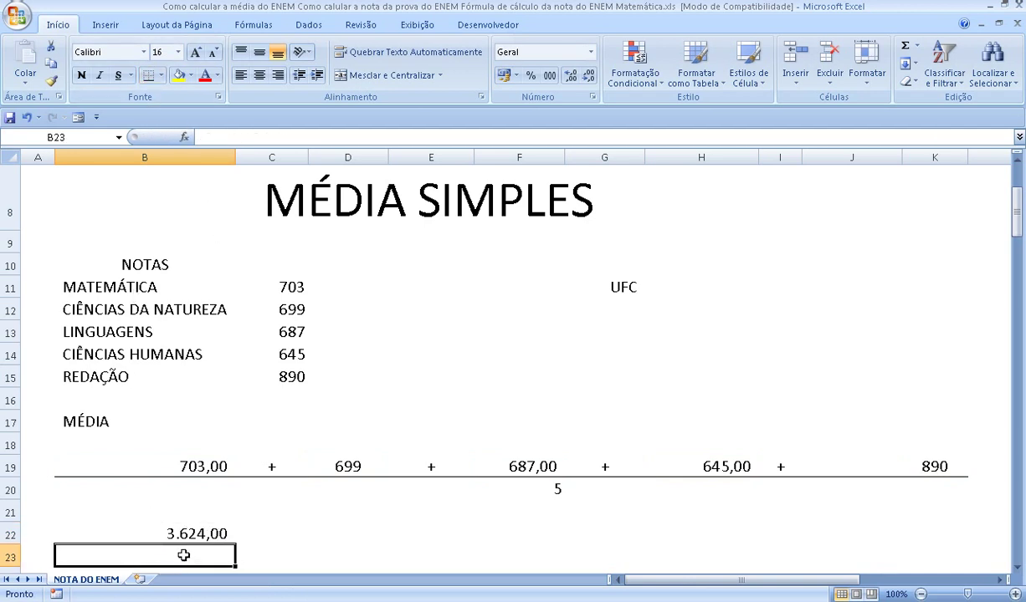
Bring the divisor 5 into B23 with =F20 and enter an equals sign in C22
{"action": "type", "text": "="}
{"action": "left_click", "coordinate": [523, 485]}
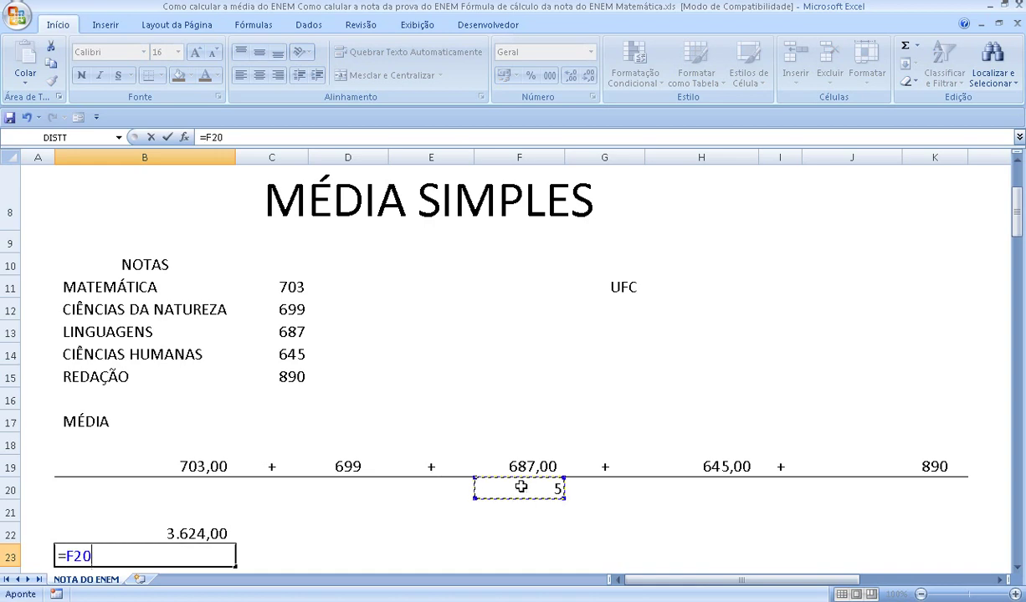
{"action": "key", "text": "Return"}
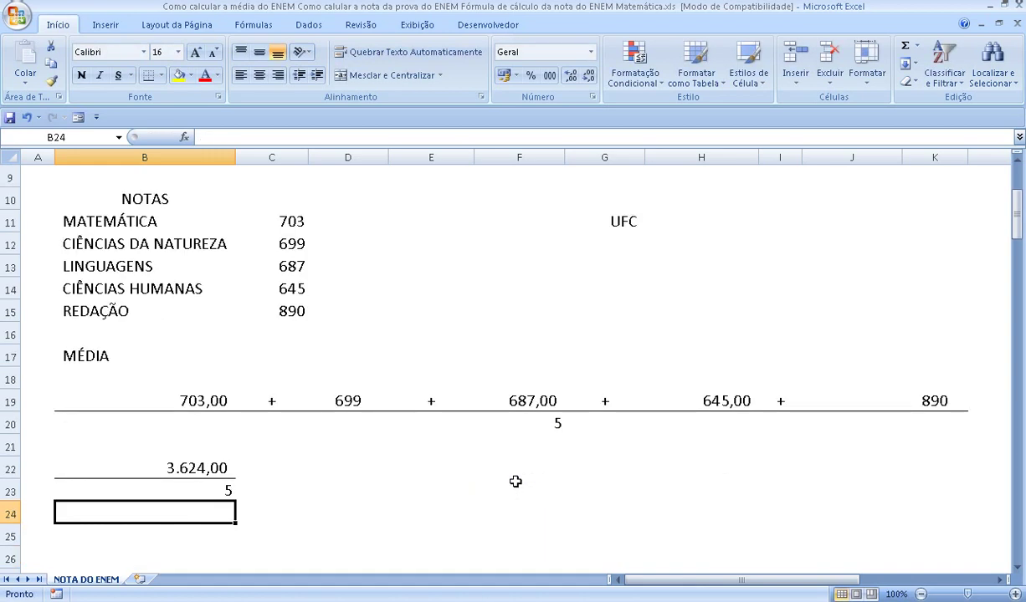
{"action": "key", "text": "Up"}
{"action": "key", "text": "Up"}
{"action": "key", "text": "Right"}
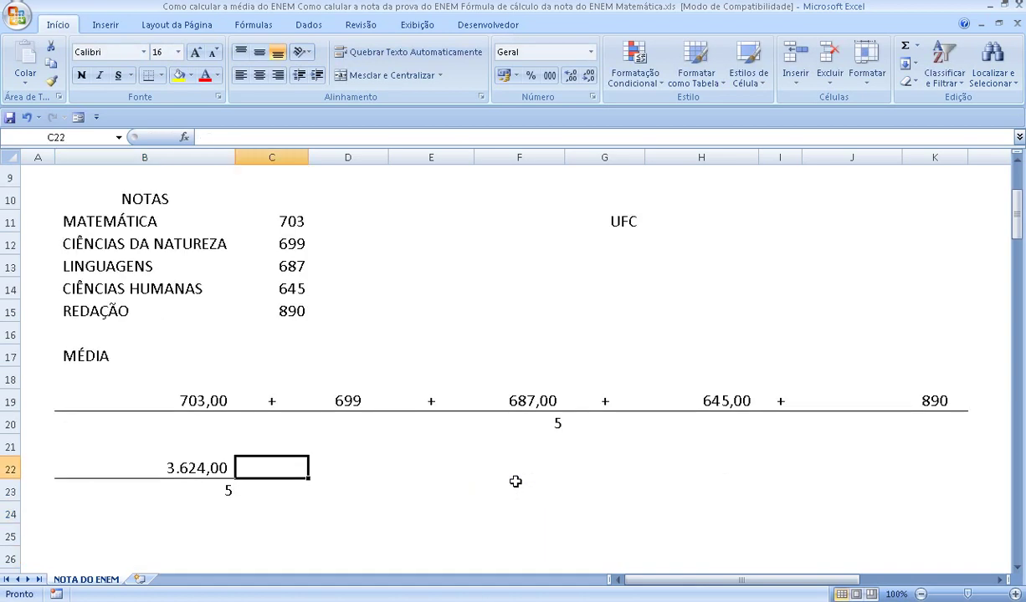
{"action": "type", "text": "="}
{"action": "key", "text": "Return"}
{"action": "key", "text": "Up"}
{"action": "key", "text": "Right"}
Compute the average in D22 as =B22/B23, giving 724,80
{"action": "type", "text": "="}
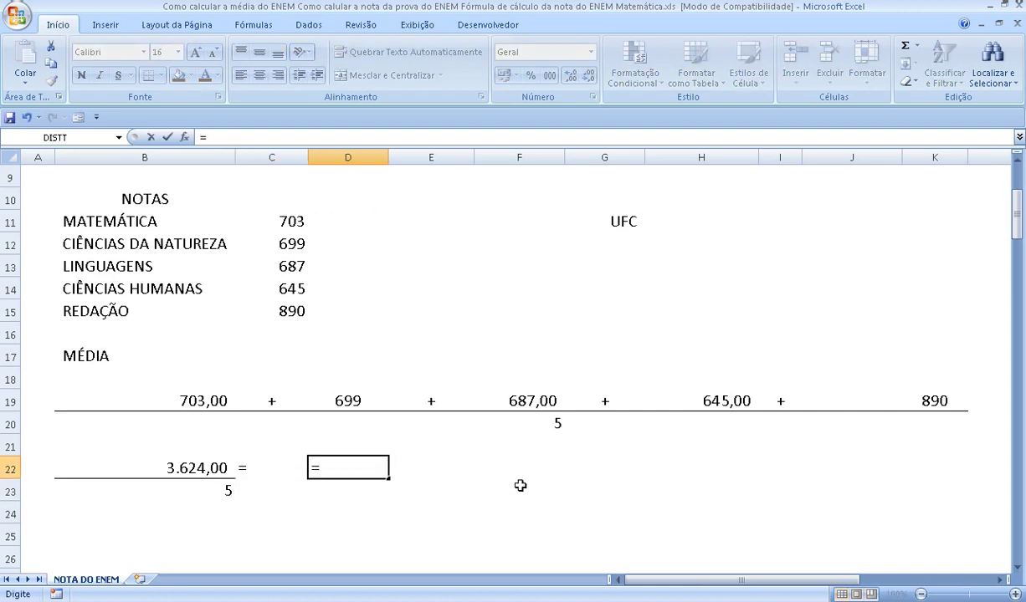
{"action": "left_click", "coordinate": [193, 470]}
{"action": "type", "text": "/"}
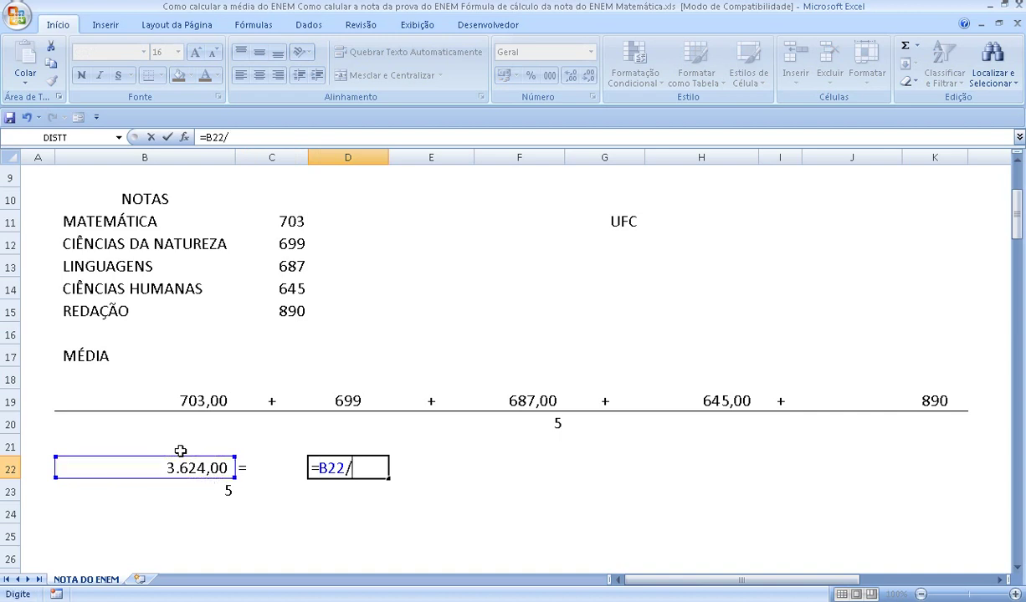
{"action": "left_click", "coordinate": [176, 483]}
{"action": "key", "text": "Return"}
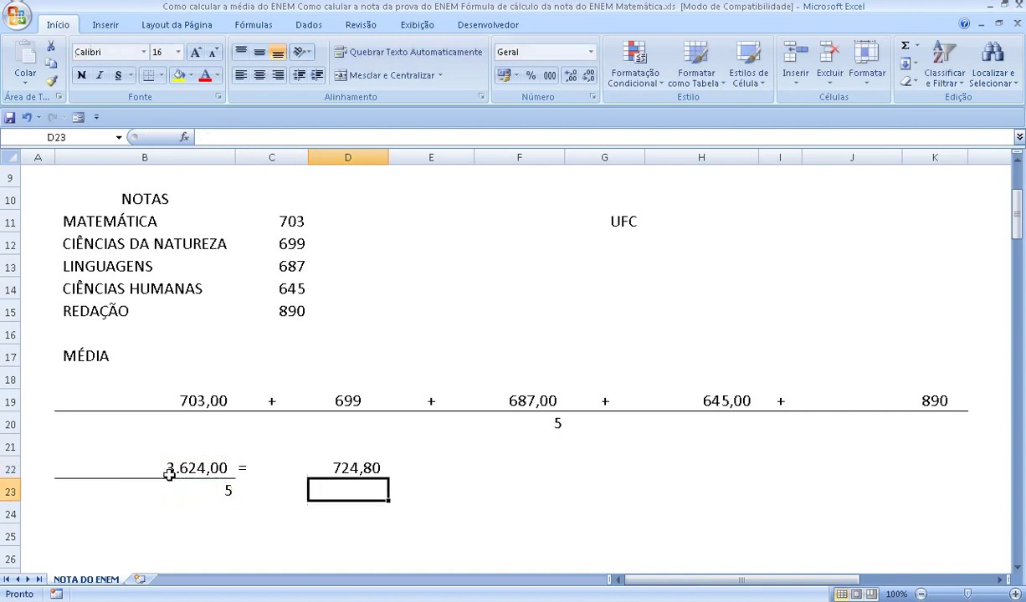
{"action": "left_click", "coordinate": [381, 470]}
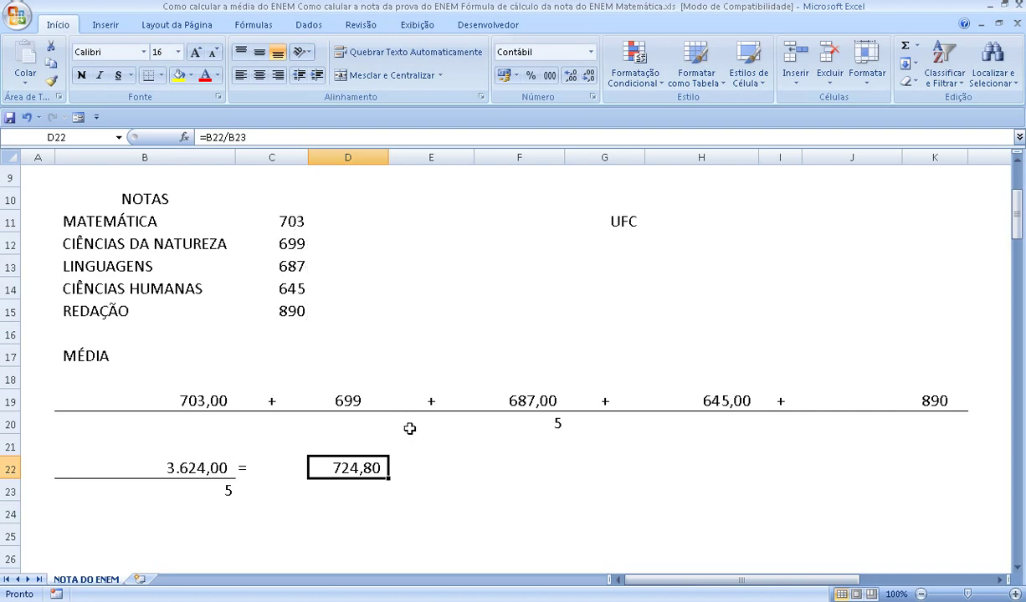
Fill the NOTAS heading yellow and change the first two scores to 780 and 670
{"action": "left_click", "coordinate": [149, 200]}
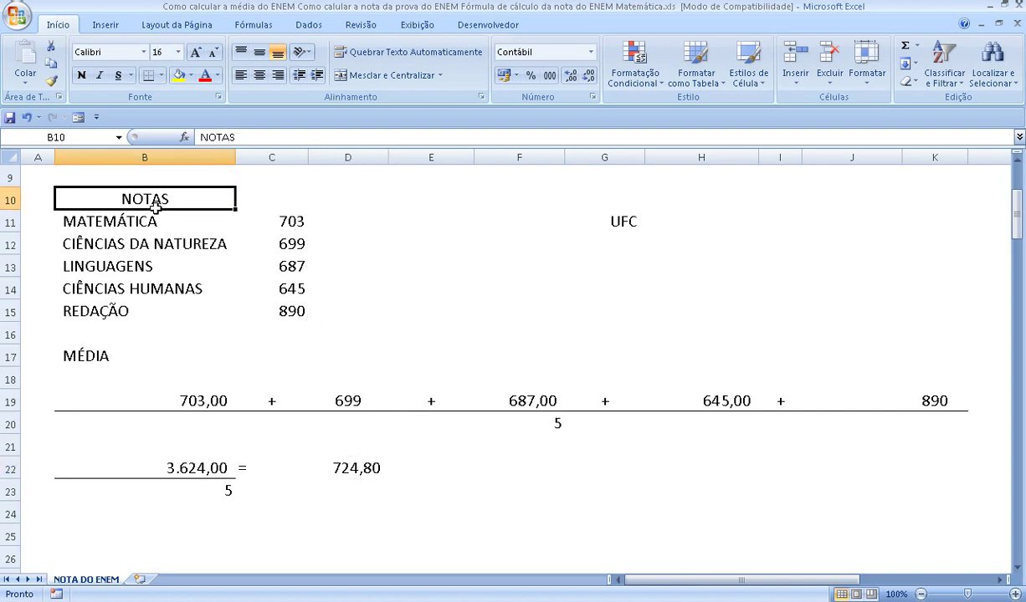
{"action": "left_click", "coordinate": [178, 78]}
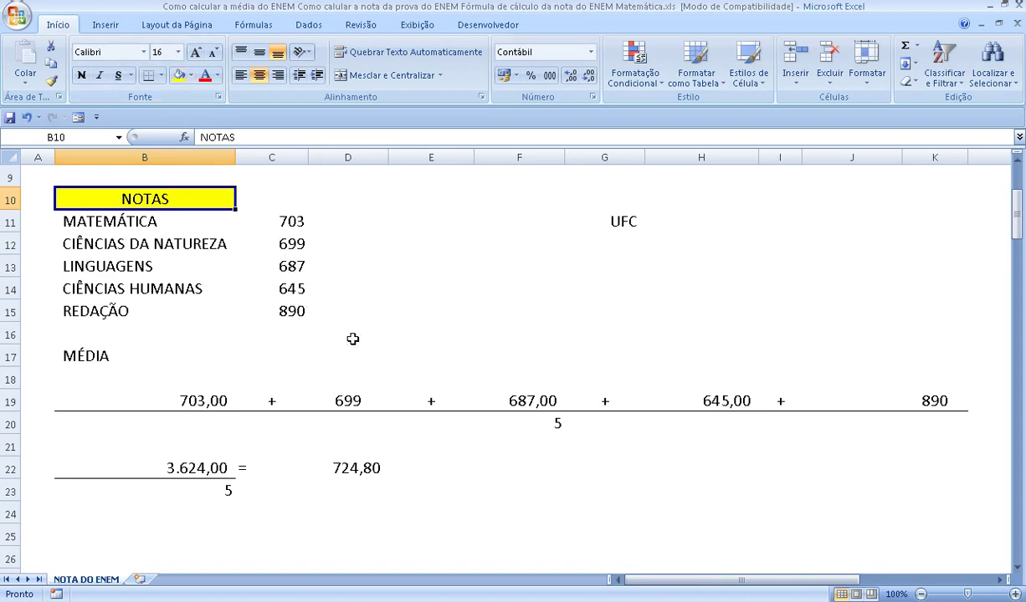
{"action": "left_click", "coordinate": [298, 228]}
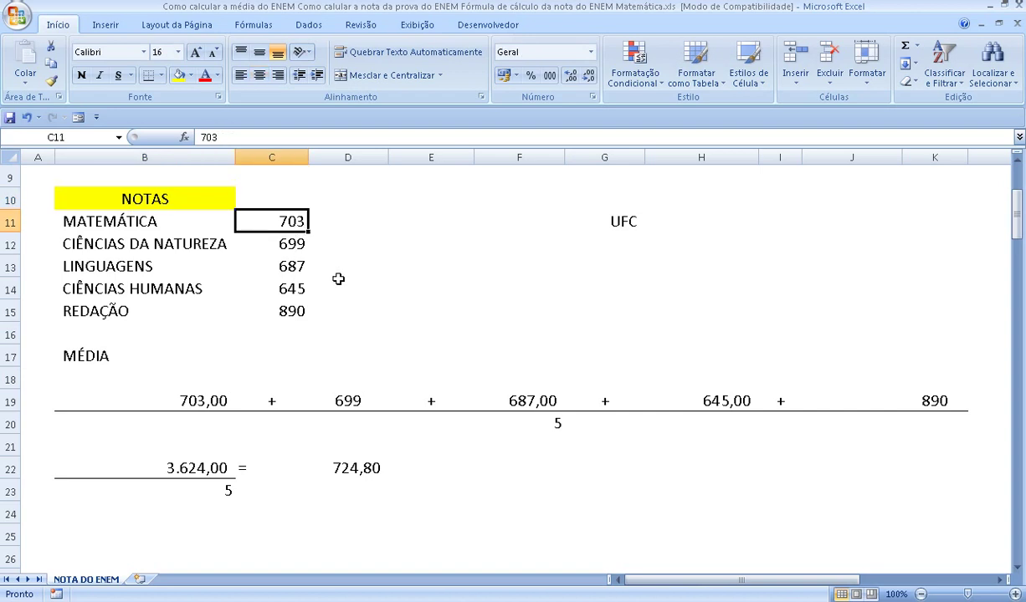
{"action": "type", "text": "78"}
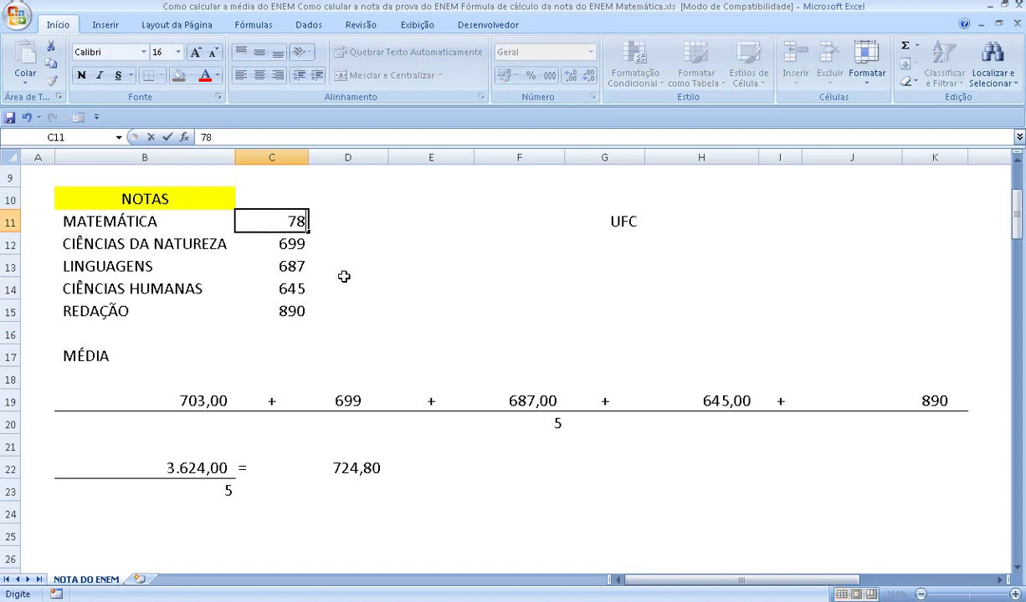
{"action": "type", "text": "0"}
{"action": "key", "text": "Return"}
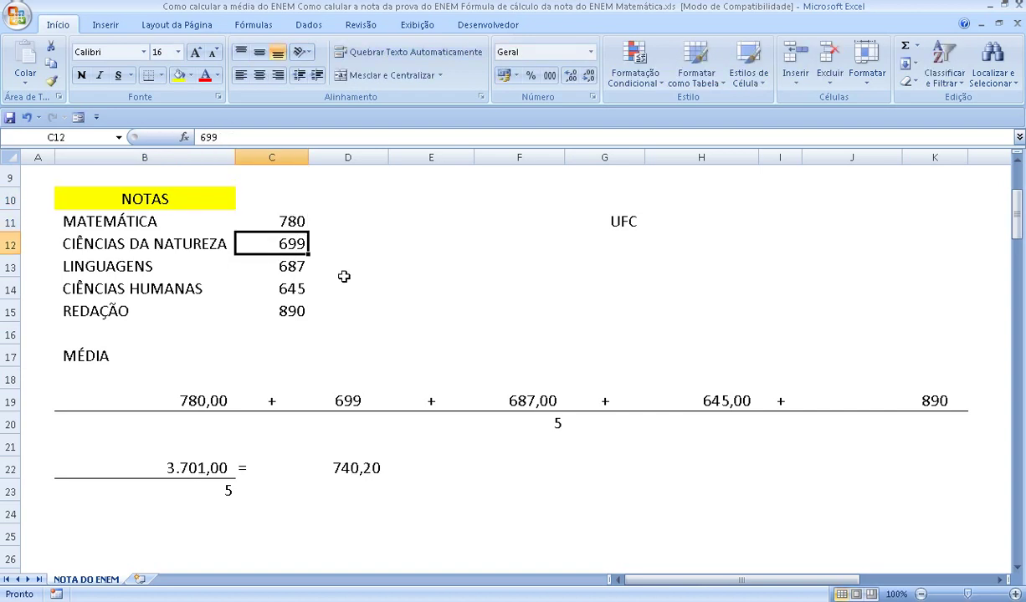
{"action": "type", "text": "670"}
{"action": "key", "text": "Return"}
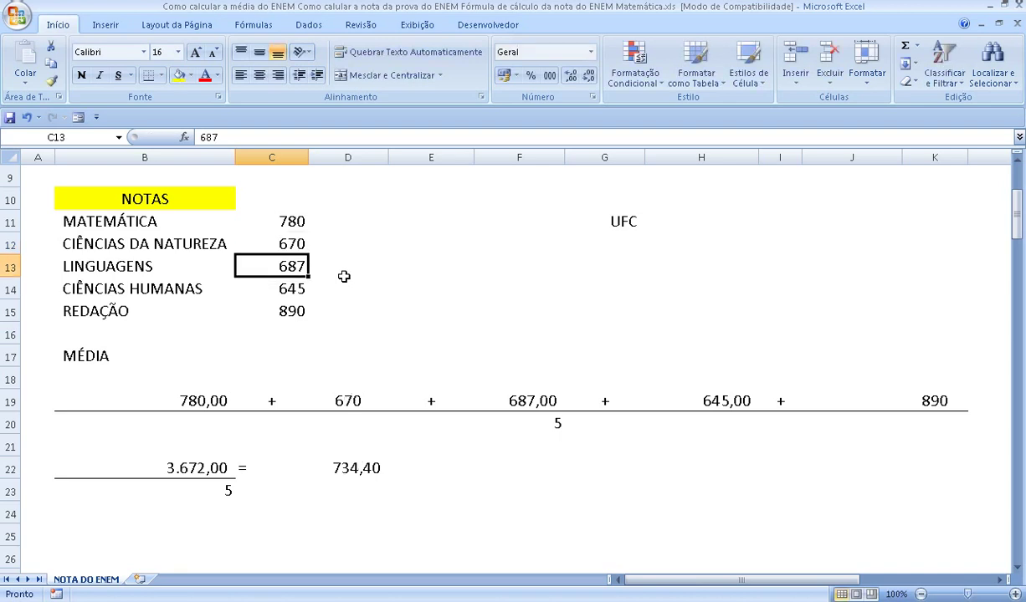
Change the remaining scores to 599, 780 and 860, so the average recalculates to 737,80
{"action": "type", "text": "5"}
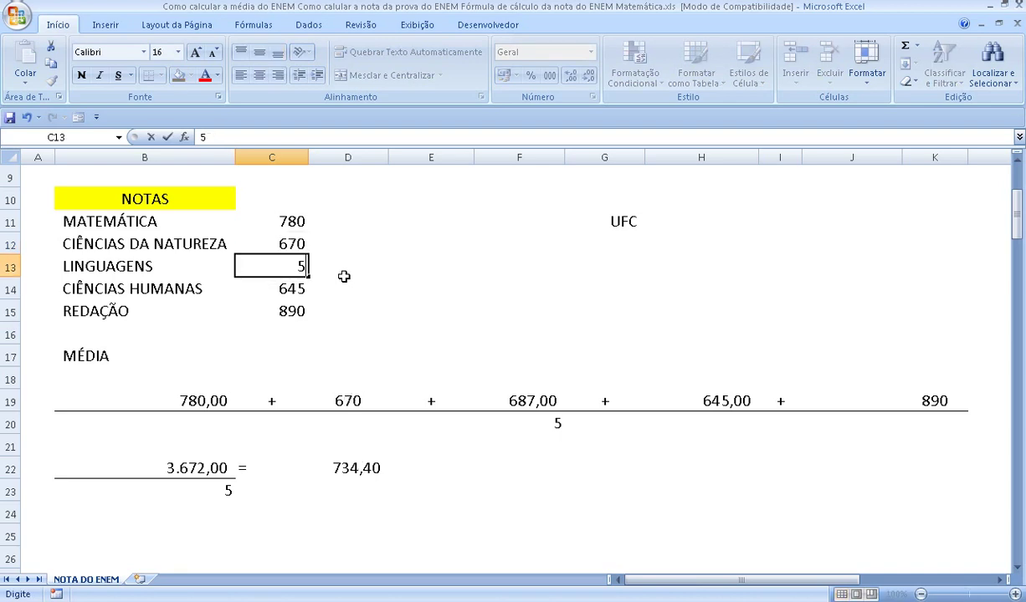
{"action": "type", "text": "99"}
{"action": "key", "text": "Return"}
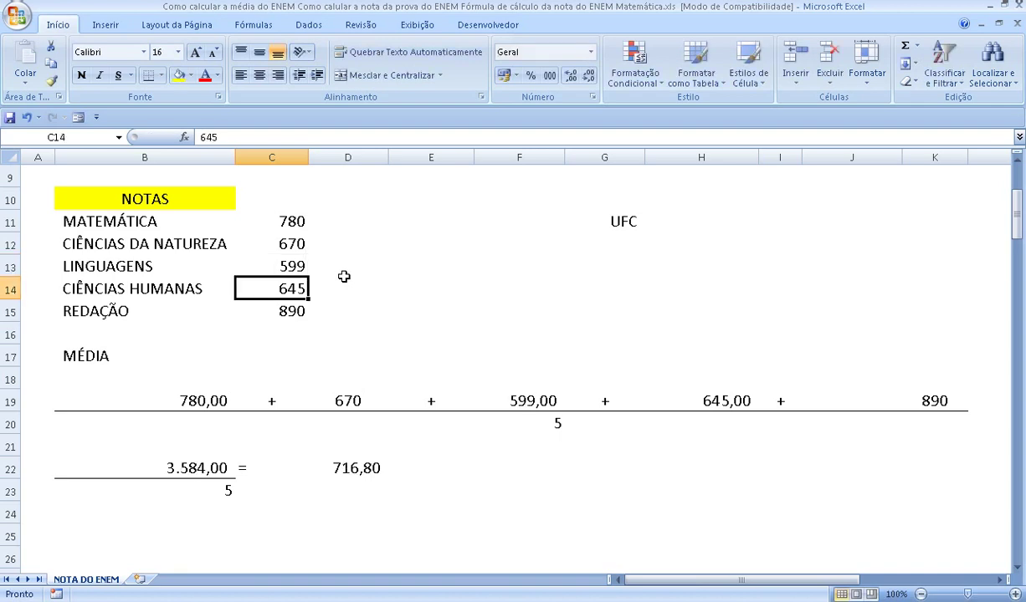
{"action": "type", "text": "780"}
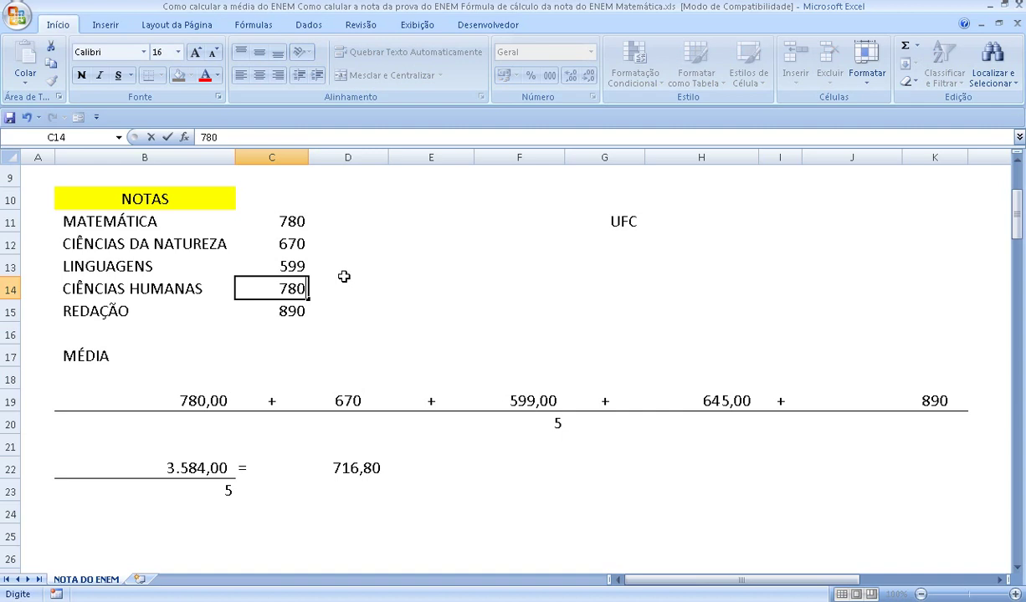
{"action": "key", "text": "Return"}
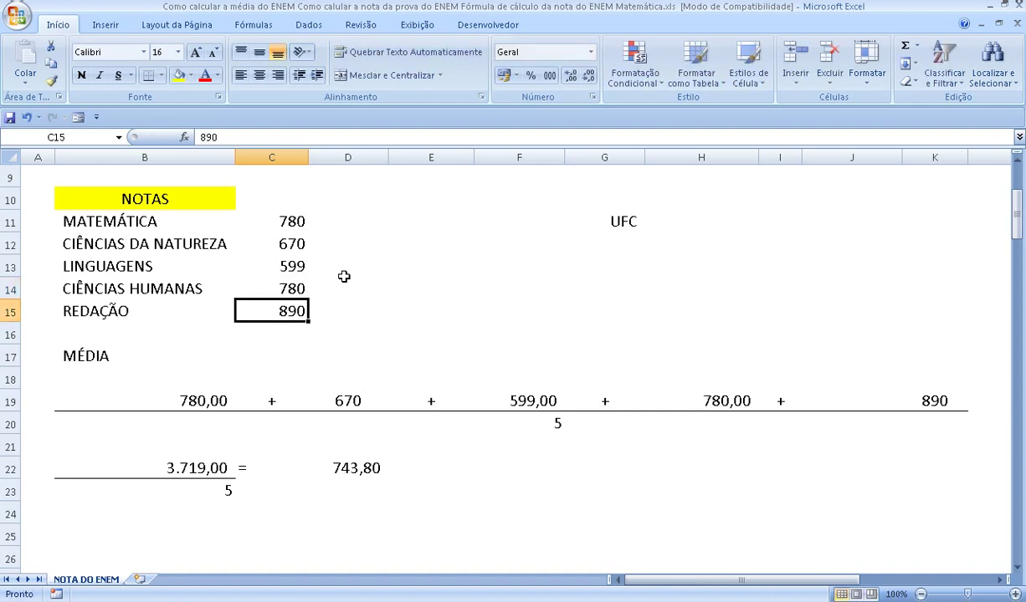
{"action": "type", "text": "86"}
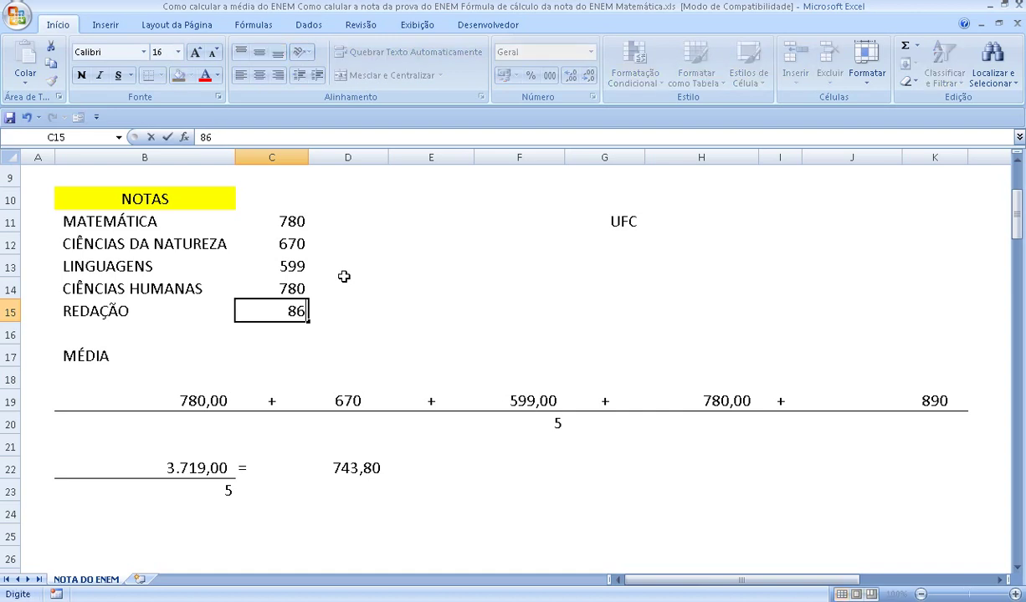
{"action": "type", "text": "0"}
{"action": "key", "text": "Return"}
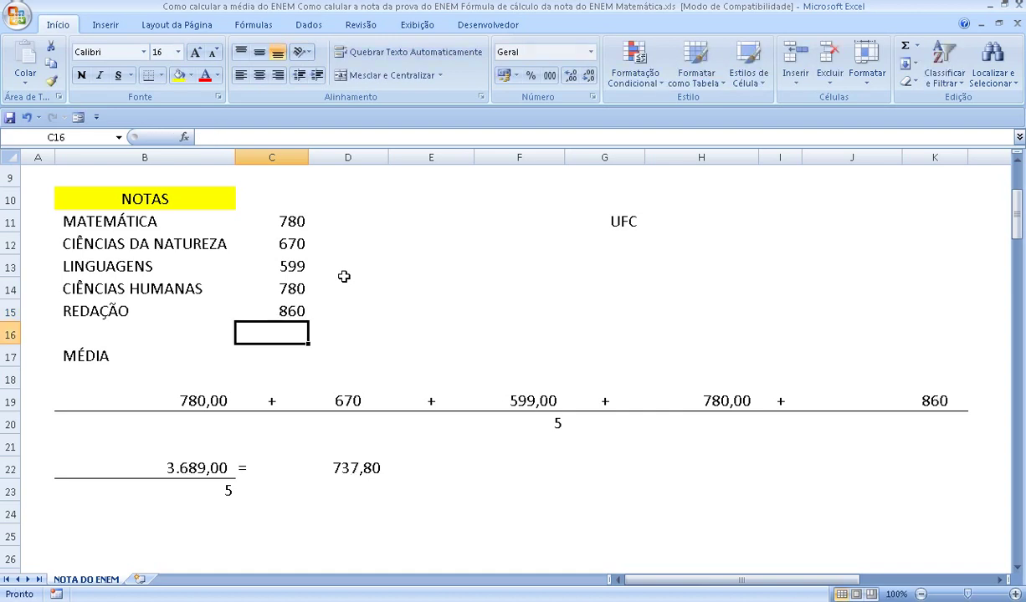
{"action": "left_click", "coordinate": [343, 474]}
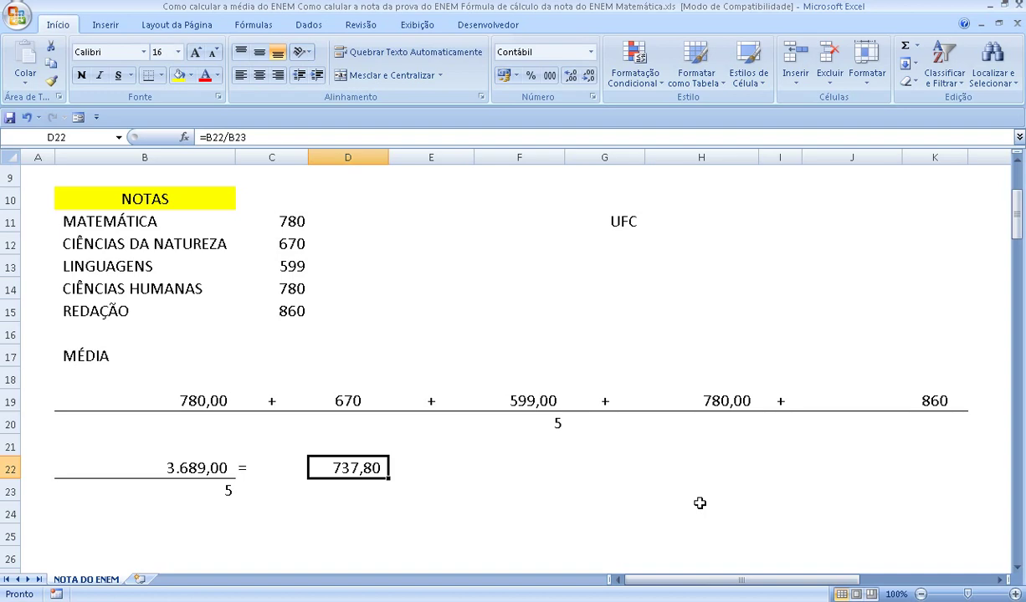
Save the workbook, continuing past the Compatibility Checker's formatting-loss warning
{"action": "scroll", "coordinate": [699, 503], "scroll_direction": "up", "scroll_amount": 2}
{"action": "scroll", "coordinate": [699, 503], "scroll_direction": "up", "scroll_amount": 1}
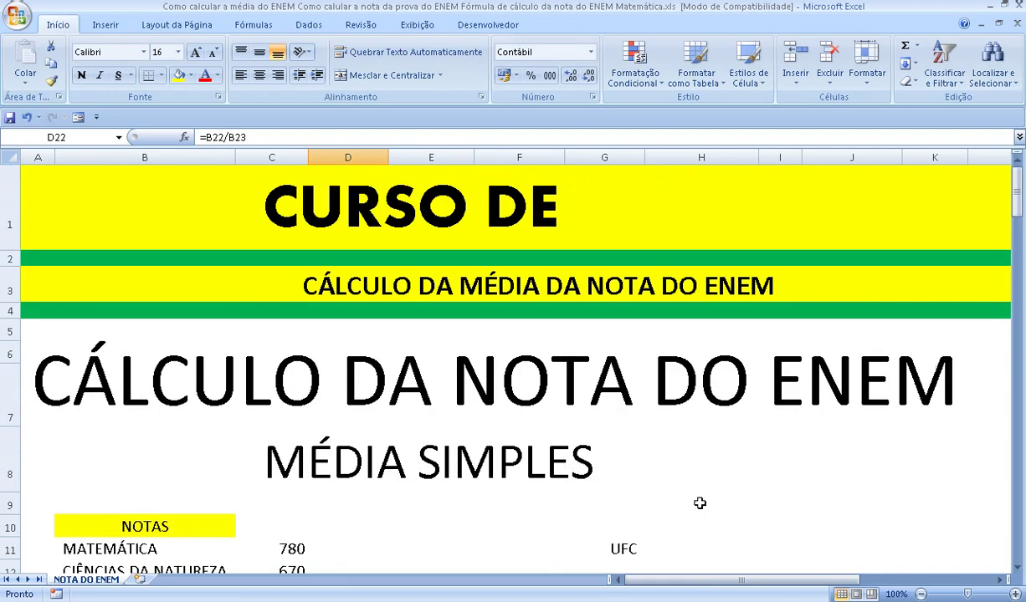
{"action": "left_click", "coordinate": [9, 117]}
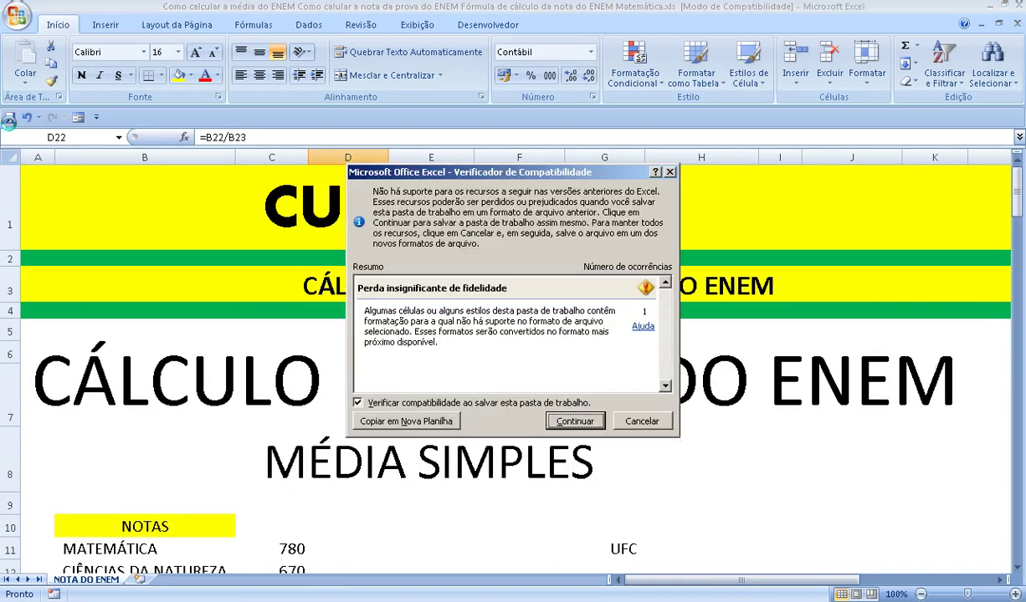
{"action": "left_click", "coordinate": [576, 427]}
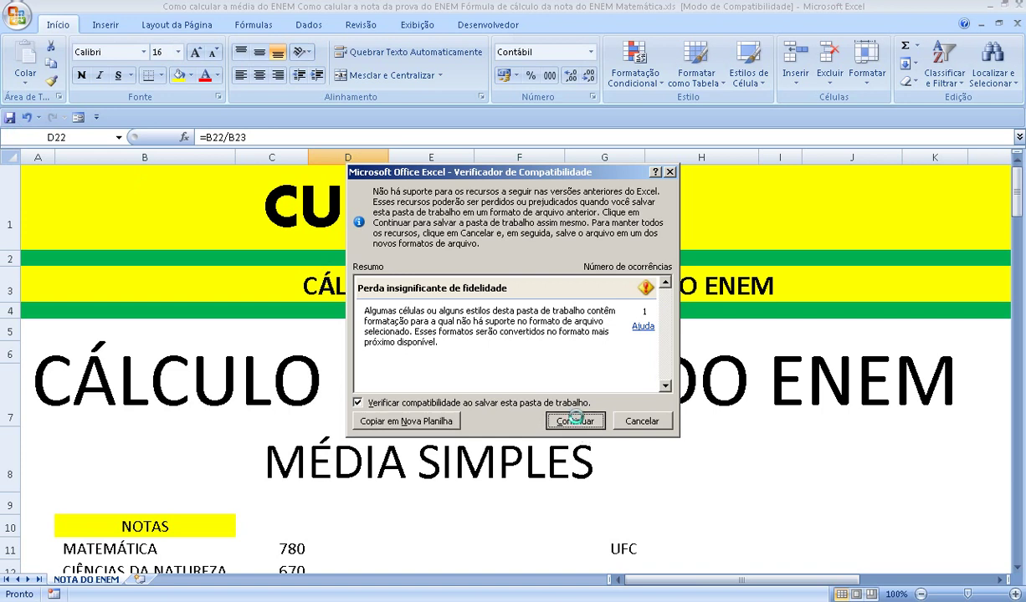